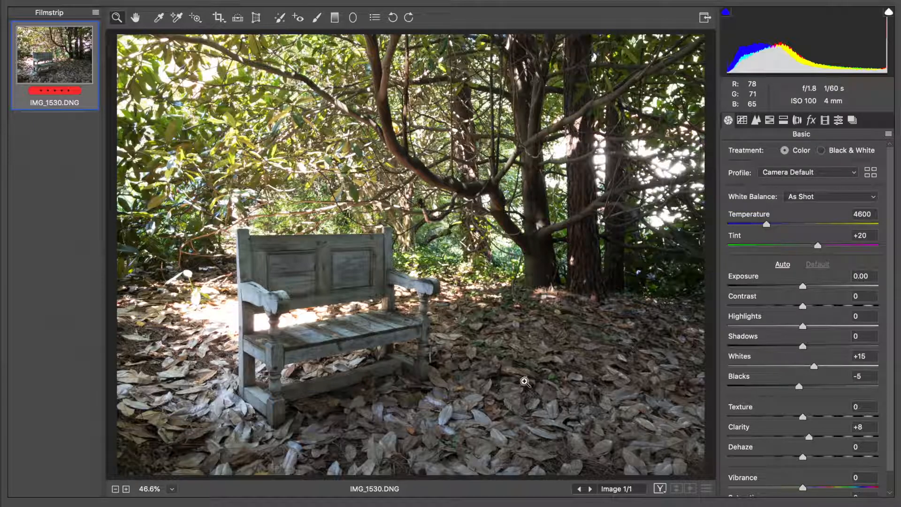
Step: Crop the photo at full height, trimming a narrow strip off the left edge and the right edge, and apply the crop
{"action": "left_click", "coordinate": [223, 17]}
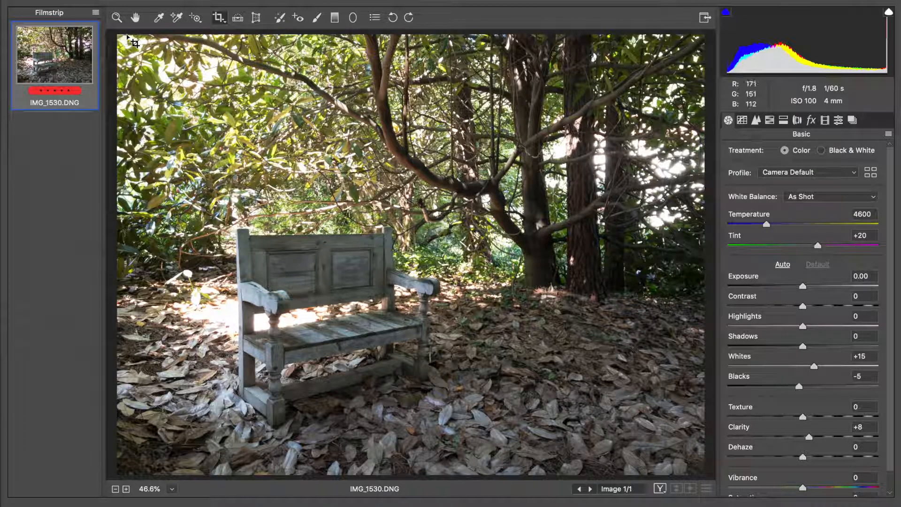
{"action": "left_click_drag", "start_coordinate": [127, 35], "coordinate": [704, 474]}
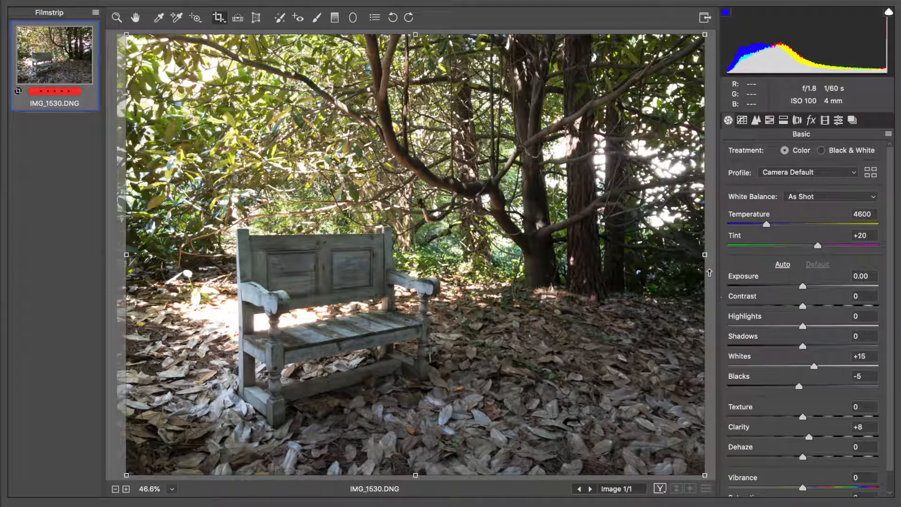
{"action": "left_click_drag", "start_coordinate": [704, 254], "coordinate": [677, 258]}
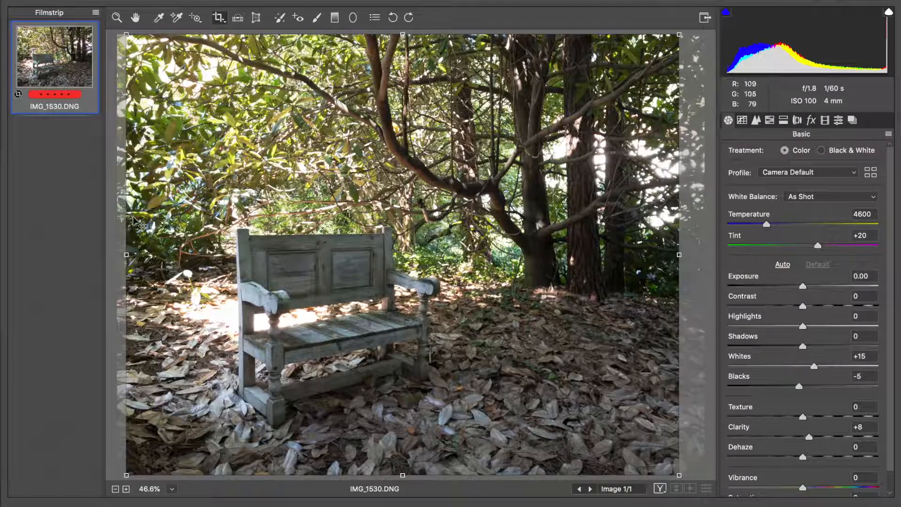
{"action": "left_click_drag", "start_coordinate": [125, 232], "coordinate": [135, 232]}
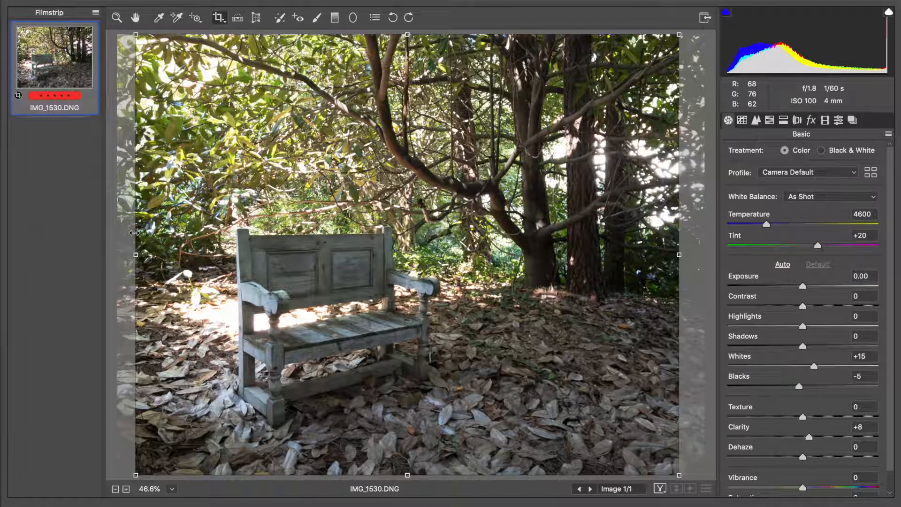
{"action": "left_click", "coordinate": [135, 18]}
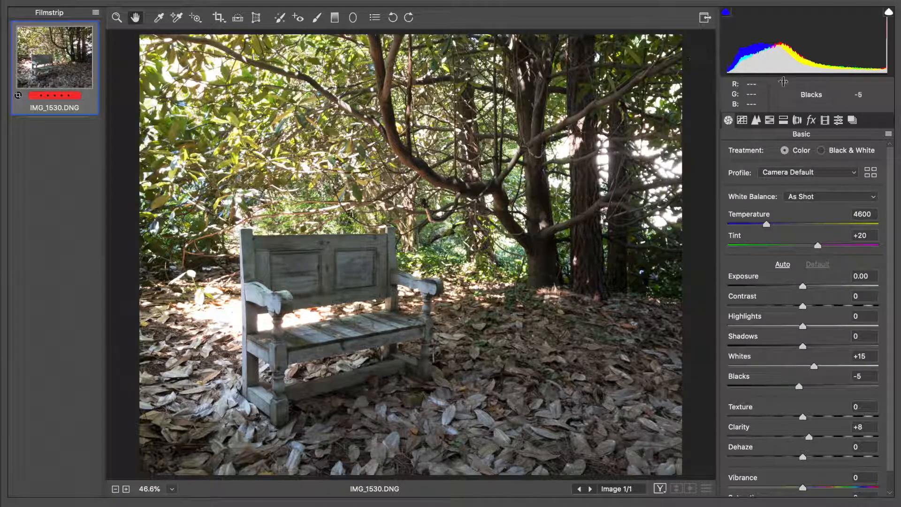
Step: Convert the photo to the Black & White treatment and raise the overall exposure to +0.50
{"action": "left_click", "coordinate": [828, 151]}
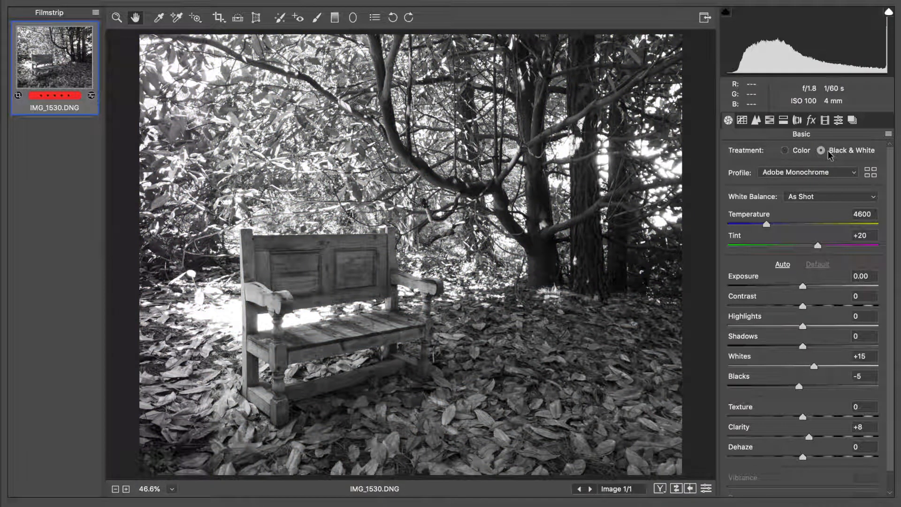
{"action": "left_click", "coordinate": [812, 285]}
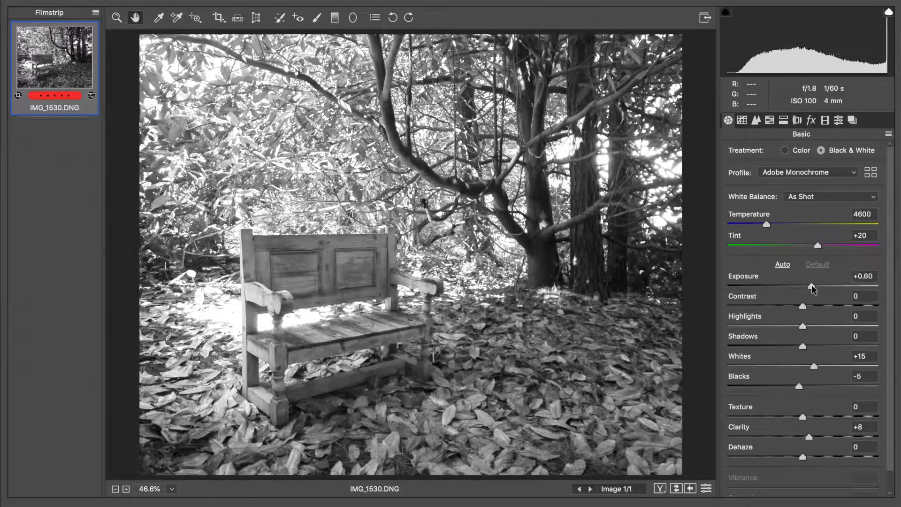
{"action": "left_click_drag", "start_coordinate": [811, 286], "coordinate": [810, 285]}
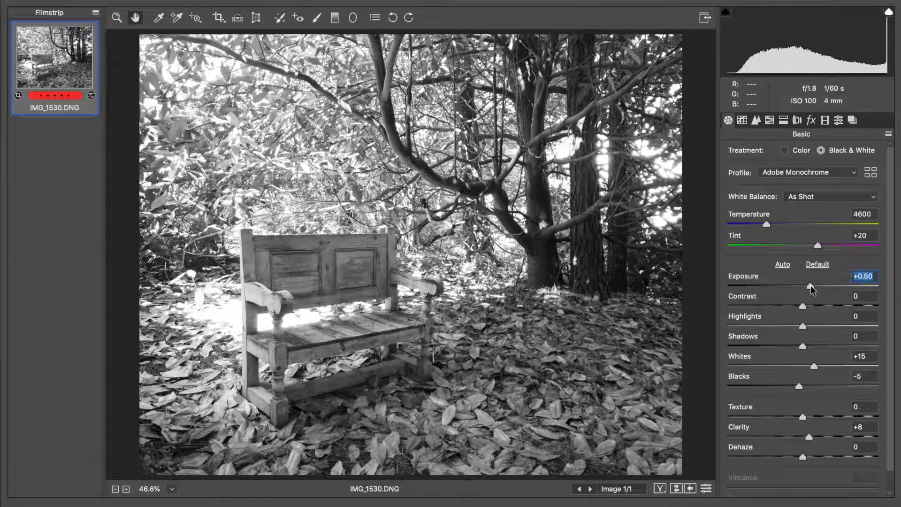
Step: Set up an Adjustment Brush with exposure -0.30 and clarity -32
{"action": "left_click", "coordinate": [317, 18]}
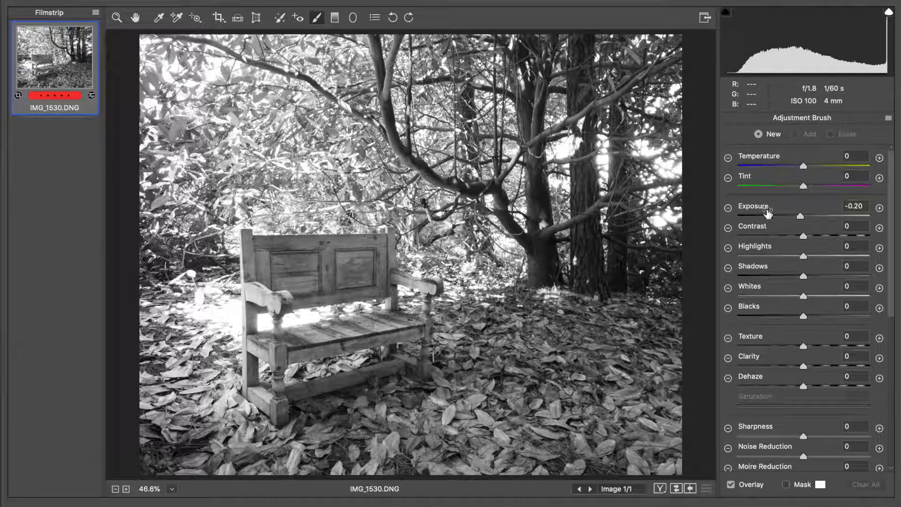
{"action": "left_click", "coordinate": [798, 214]}
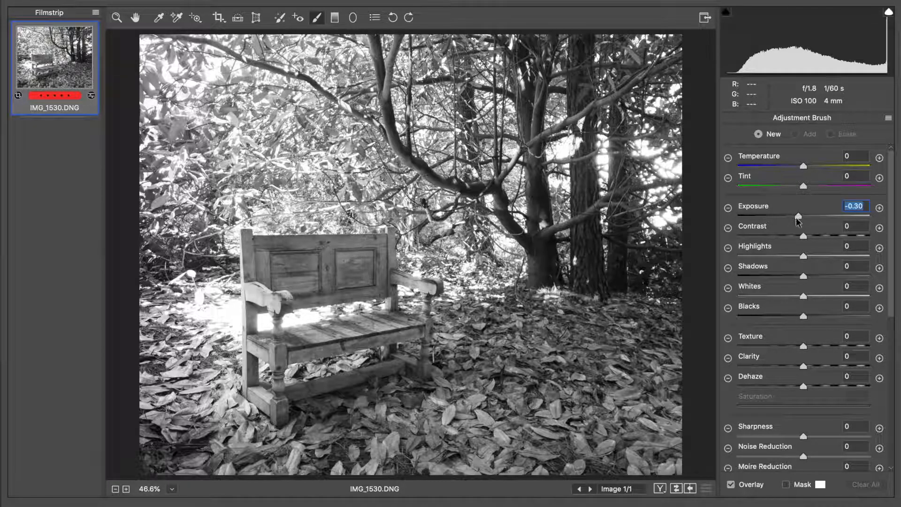
{"action": "left_click", "coordinate": [784, 367]}
{"action": "left_click_drag", "start_coordinate": [782, 367], "coordinate": [782, 366]}
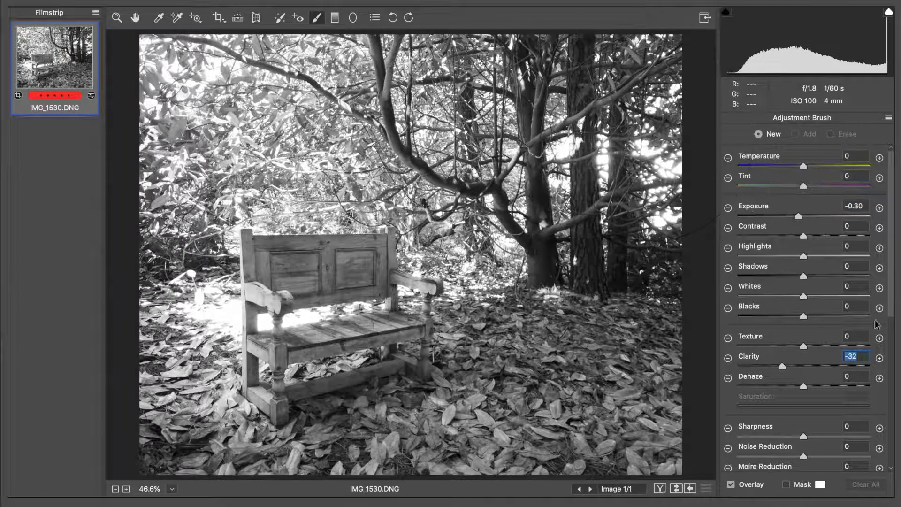
Step: Set the brush feather to 14 and paint the darkening, softening adjustment across the background trees and foliage
{"action": "scroll", "coordinate": [859, 352], "scroll_direction": "down", "scroll_amount": 2}
{"action": "scroll", "coordinate": [860, 352], "scroll_direction": "down", "scroll_amount": 10}
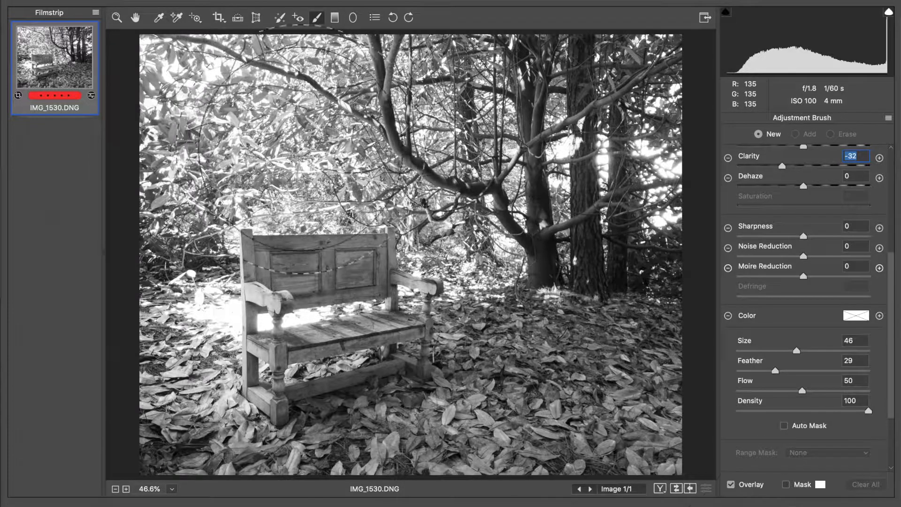
{"action": "left_click_drag", "start_coordinate": [774, 370], "coordinate": [765, 370]}
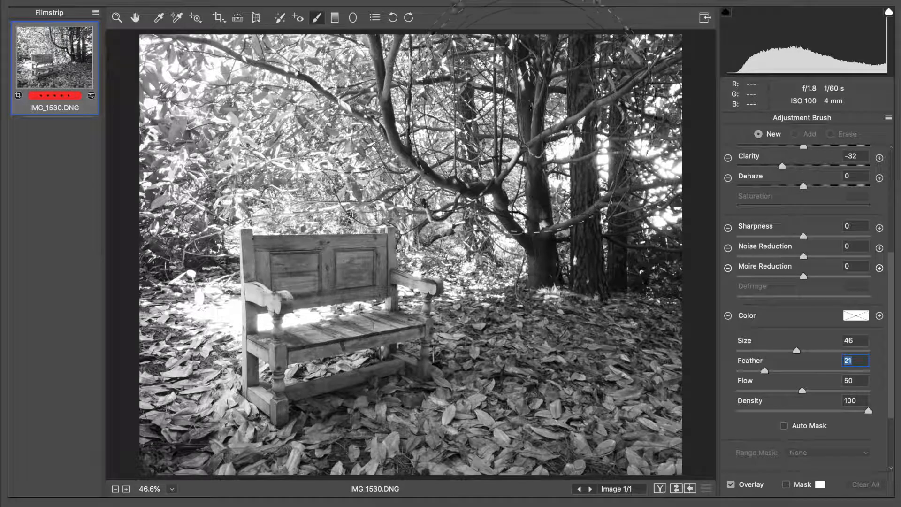
{"action": "left_click", "coordinate": [756, 368]}
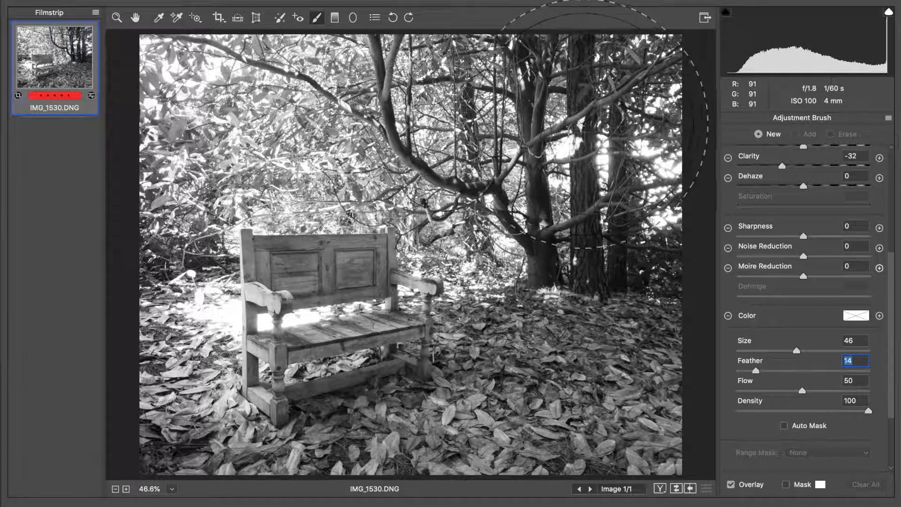
{"action": "left_click", "coordinate": [607, 111]}
{"action": "mouse_move", "coordinate": [607, 110]}
{"action": "left_mouse_down"}
{"action": "mouse_move", "coordinate": [432, 117]}
{"action": "mouse_move", "coordinate": [394, 102]}
{"action": "mouse_move", "coordinate": [318, 101]}
{"action": "mouse_move", "coordinate": [202, 129]}
{"action": "mouse_move", "coordinate": [173, 126]}
{"action": "left_mouse_up"}
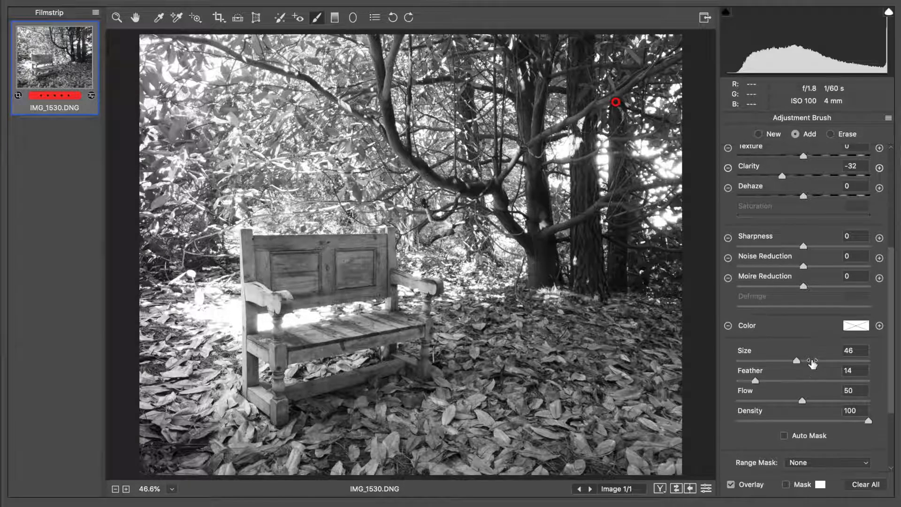
Step: Set the exposure of the background brush adjustment to -0.40
{"action": "scroll", "coordinate": [812, 363], "scroll_direction": "up", "scroll_amount": 5}
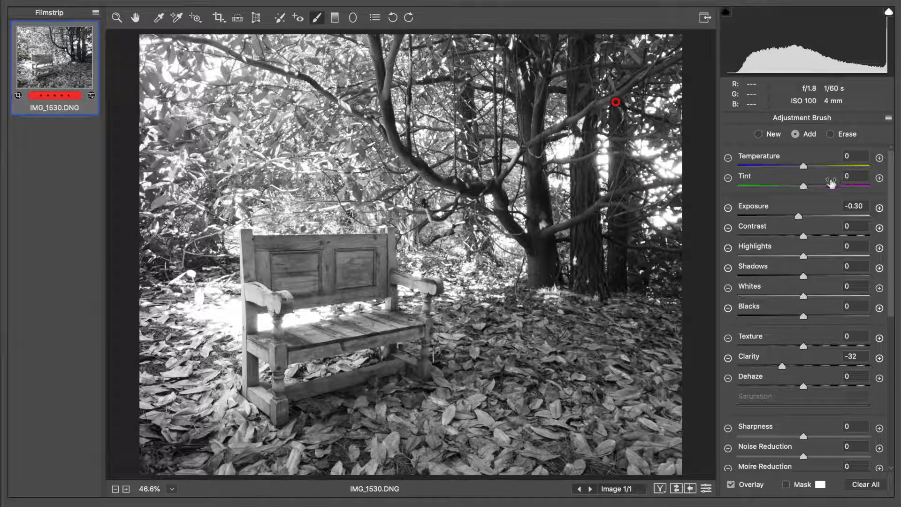
{"action": "left_click_drag", "start_coordinate": [800, 216], "coordinate": [796, 216]}
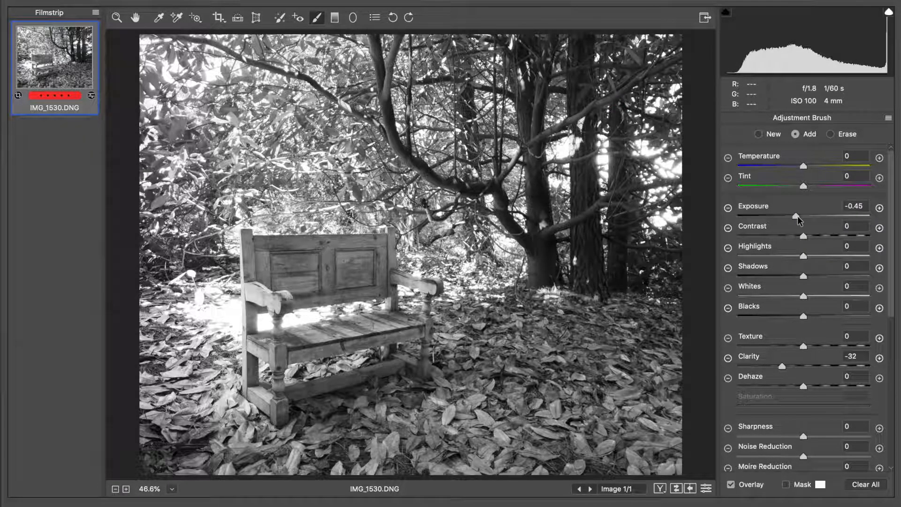
{"action": "key", "text": "Up"}
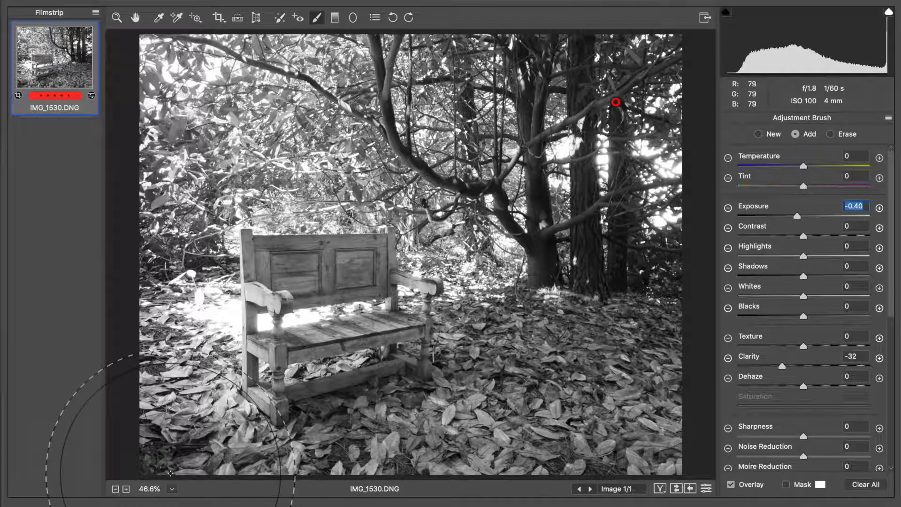
Step: Examine the sharpness of the bench and the softened background foliage at 100% magnification
{"action": "left_click", "coordinate": [172, 488]}
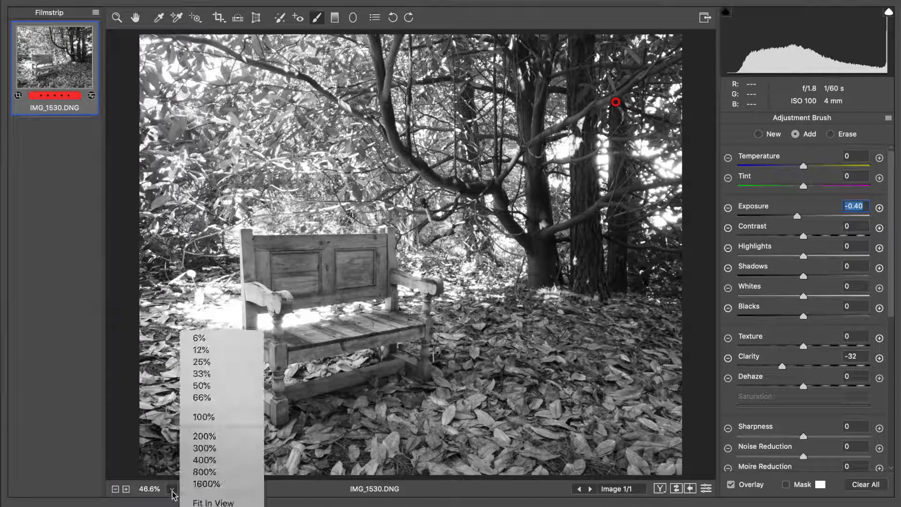
{"action": "left_click", "coordinate": [201, 417]}
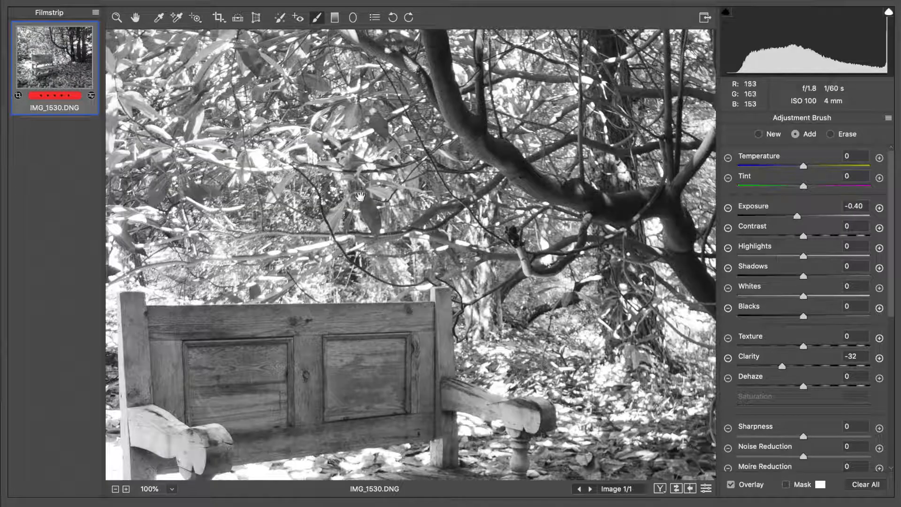
{"action": "left_click_drag", "start_coordinate": [362, 198], "coordinate": [378, 226]}
{"action": "left_click_drag", "start_coordinate": [403, 277], "coordinate": [356, 131]}
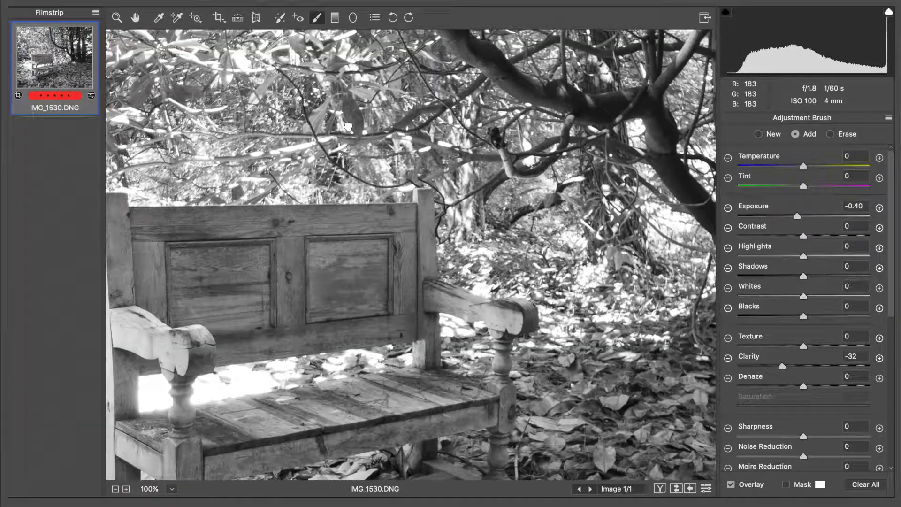
{"action": "left_click_drag", "start_coordinate": [421, 245], "coordinate": [489, 95]}
{"action": "left_click_drag", "start_coordinate": [397, 124], "coordinate": [408, 256]}
{"action": "left_click_drag", "start_coordinate": [373, 155], "coordinate": [383, 314]}
{"action": "left_click_drag", "start_coordinate": [373, 123], "coordinate": [325, 257]}
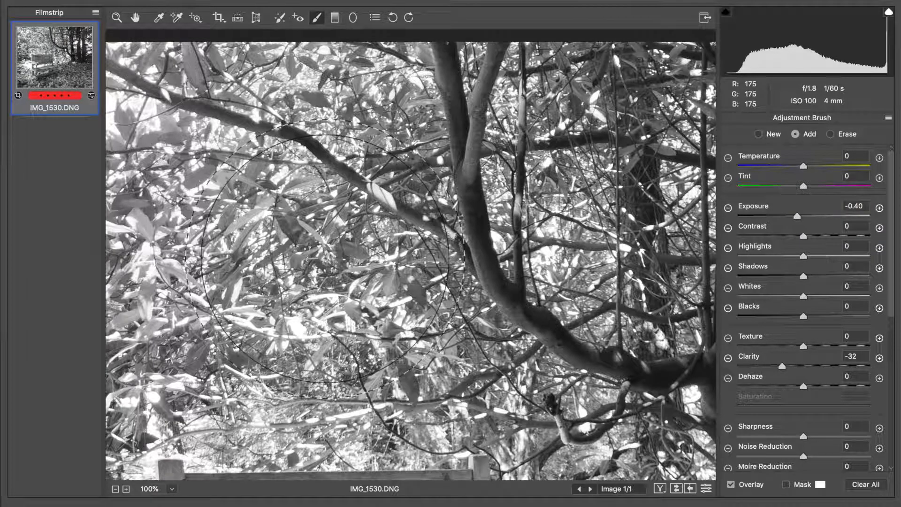
Step: Set the sharpness of the background brush adjustment to -45, judging it against the tree trunks and branches
{"action": "left_click", "coordinate": [789, 437]}
{"action": "left_click_drag", "start_coordinate": [790, 436], "coordinate": [778, 437]}
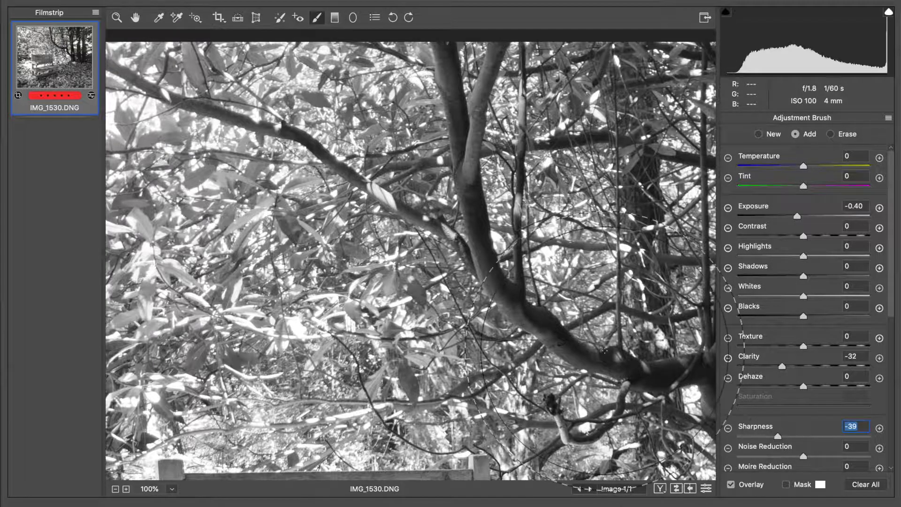
{"action": "mouse_move", "coordinate": [604, 341]}
{"action": "left_mouse_down"}
{"action": "mouse_move", "coordinate": [500, 289]}
{"action": "mouse_move", "coordinate": [384, 183]}
{"action": "mouse_move", "coordinate": [368, 196]}
{"action": "mouse_move", "coordinate": [336, 189]}
{"action": "mouse_move", "coordinate": [335, 83]}
{"action": "mouse_move", "coordinate": [335, 97]}
{"action": "left_mouse_up"}
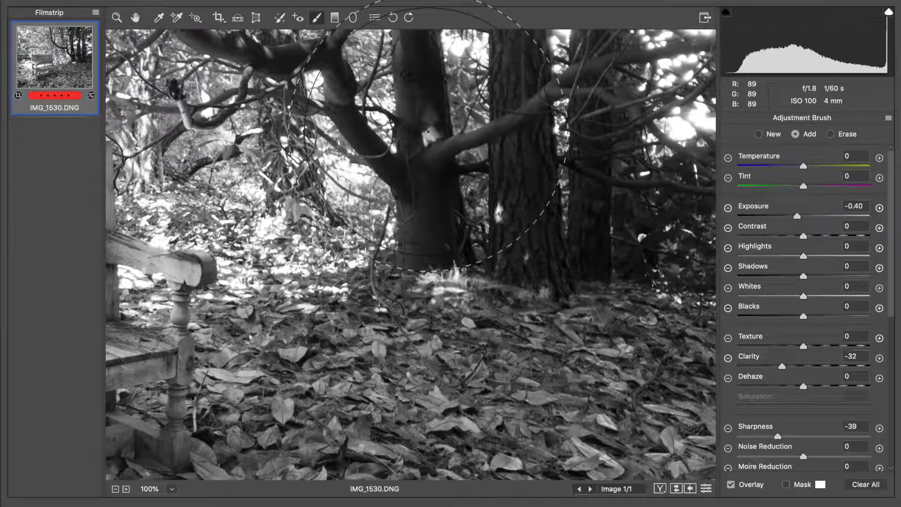
{"action": "left_click_drag", "start_coordinate": [330, 140], "coordinate": [453, 188]}
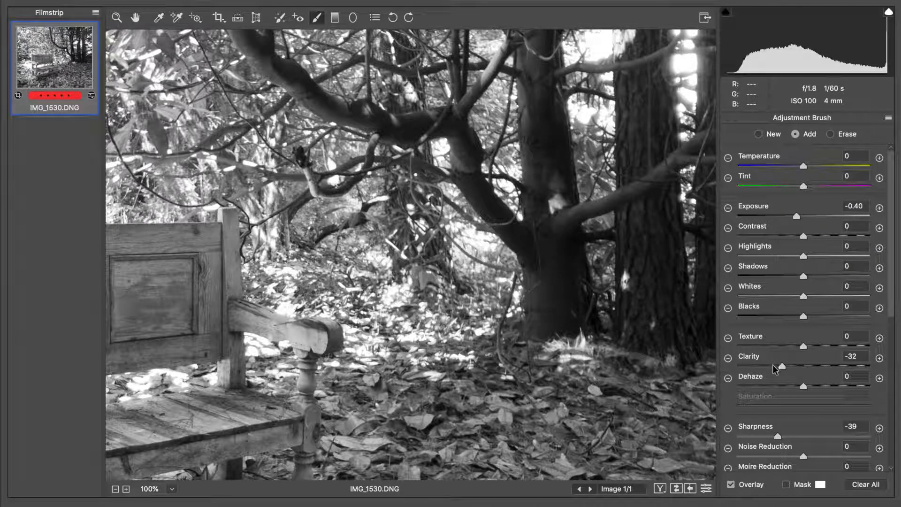
{"action": "left_click", "coordinate": [769, 435]}
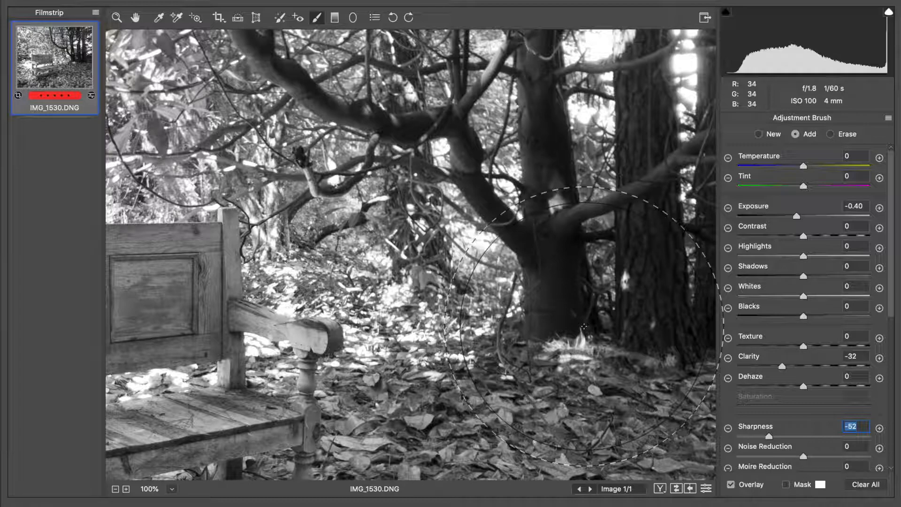
{"action": "left_click_drag", "start_coordinate": [584, 326], "coordinate": [479, 252]}
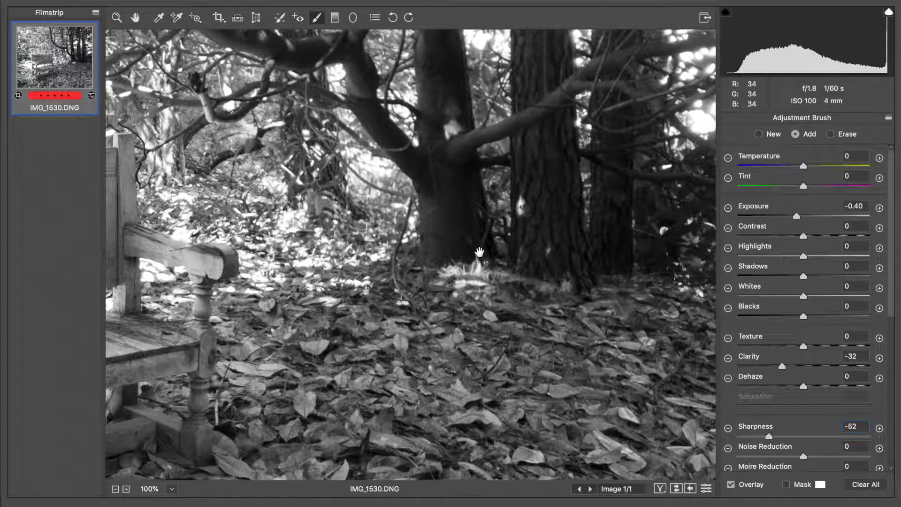
{"action": "left_click", "coordinate": [773, 436]}
{"action": "left_click_drag", "start_coordinate": [458, 231], "coordinate": [506, 324]}
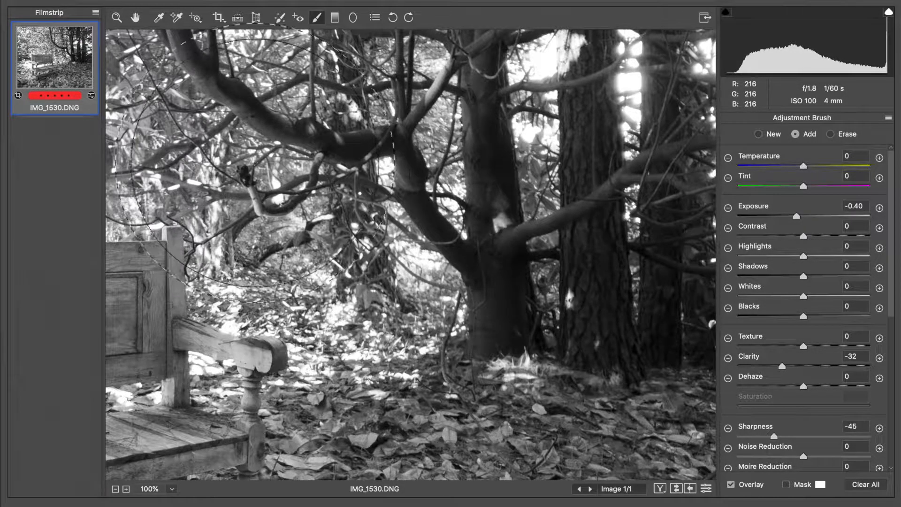
{"action": "left_click_drag", "start_coordinate": [286, 175], "coordinate": [366, 261]}
{"action": "left_click", "coordinate": [153, 490]}
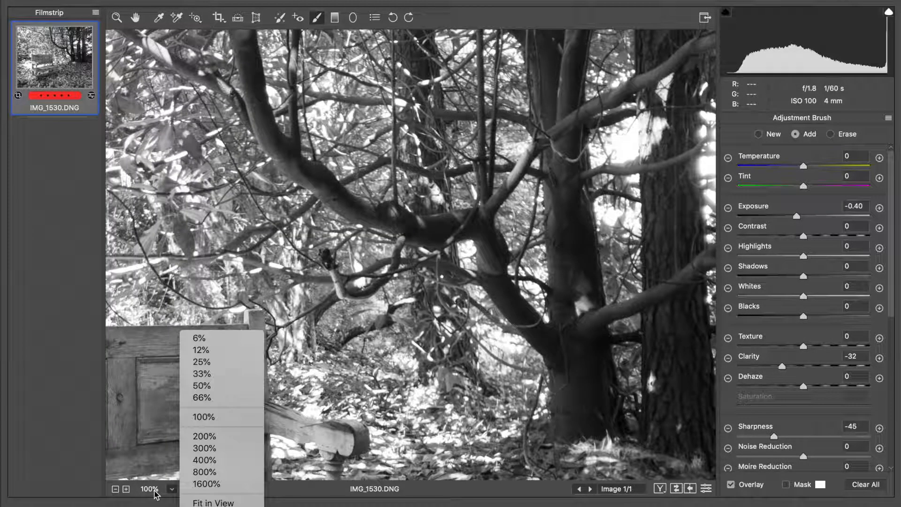
{"action": "left_click", "coordinate": [202, 501]}
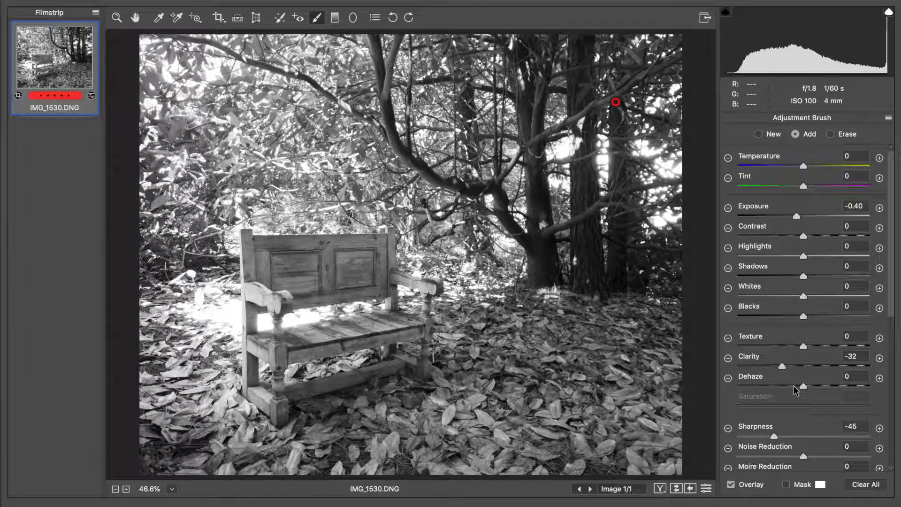
Step: Begin a new brush adjustment with exposure +0.65 and with sharpness and clarity both reset to 0
{"action": "left_click", "coordinate": [764, 134]}
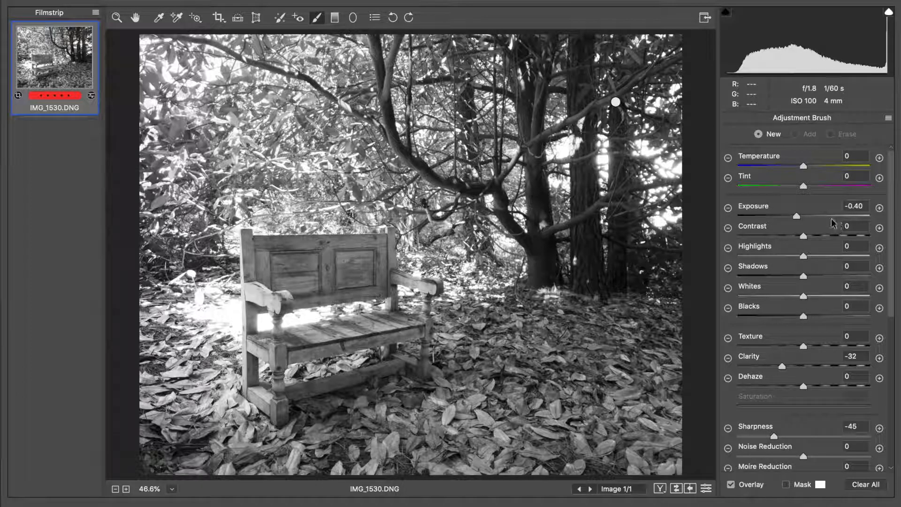
{"action": "left_click", "coordinate": [814, 215]}
{"action": "left_click", "coordinate": [852, 427]}
{"action": "type", "text": "0"}
{"action": "left_click", "coordinate": [851, 355]}
{"action": "type", "text": "0"}
Step: Paint the new adjustment over the bench with a smaller brush and refine it to exposure +0.60 and contrast +10
{"action": "key", "text": "bracketleft"}
{"action": "key", "text": "bracketleft"}
{"action": "key", "text": "bracketleft"}
{"action": "key", "text": "bracketleft"}
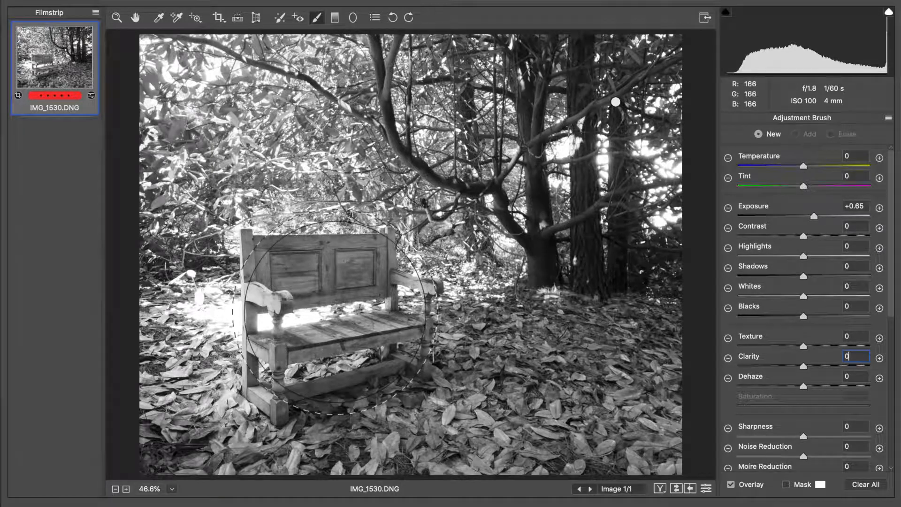
{"action": "key", "text": "bracketright"}
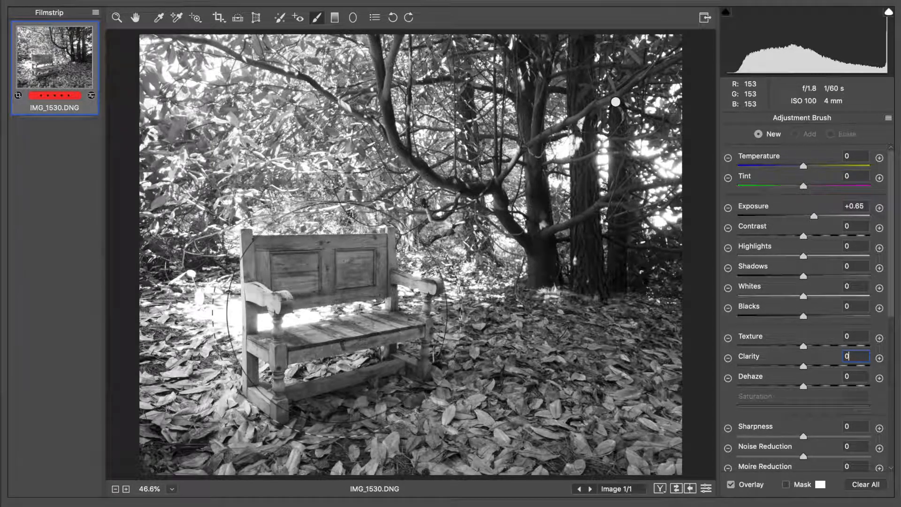
{"action": "left_click", "coordinate": [330, 313]}
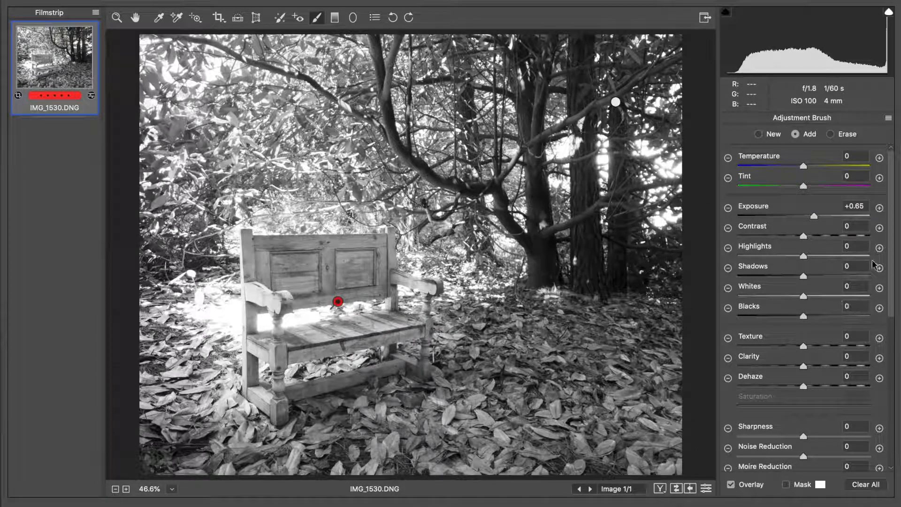
{"action": "left_click", "coordinate": [810, 215]}
{"action": "left_click", "coordinate": [809, 236]}
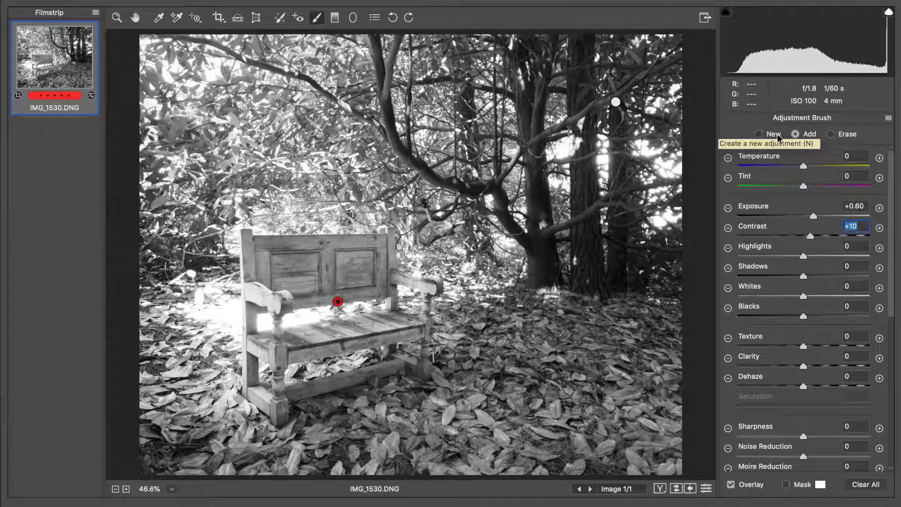
Step: Begin a new brush adjustment and paint it over the leaf-covered ground beside the bench, reducing the brush size along the way
{"action": "left_click", "coordinate": [777, 134]}
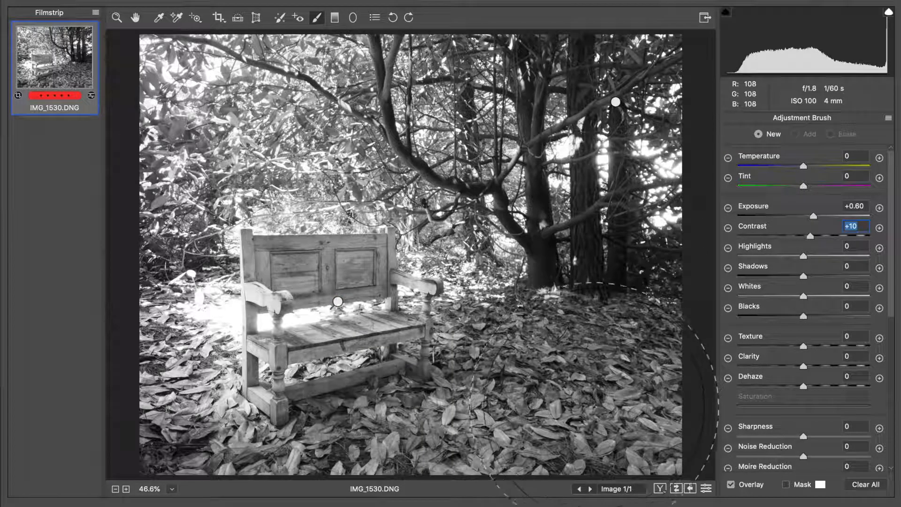
{"action": "key", "text": "bracketleft"}
{"action": "key", "text": "bracketleft"}
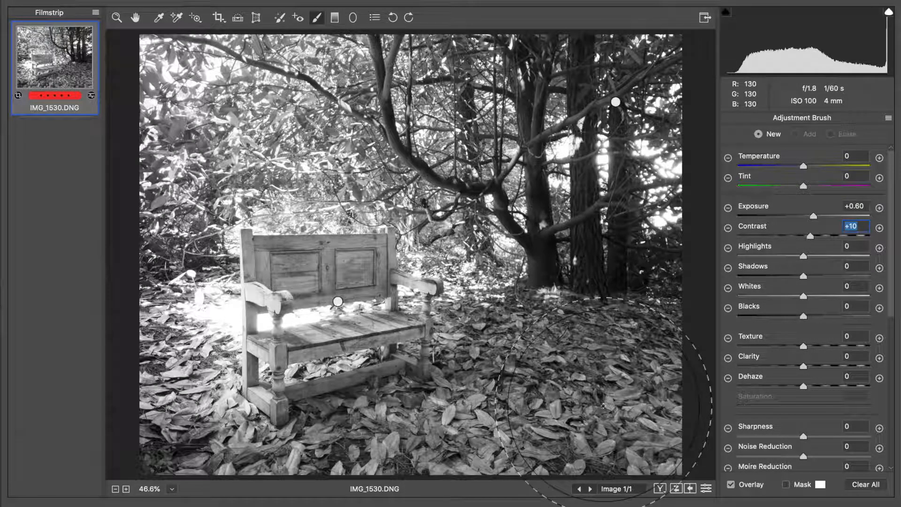
{"action": "left_click", "coordinate": [603, 404]}
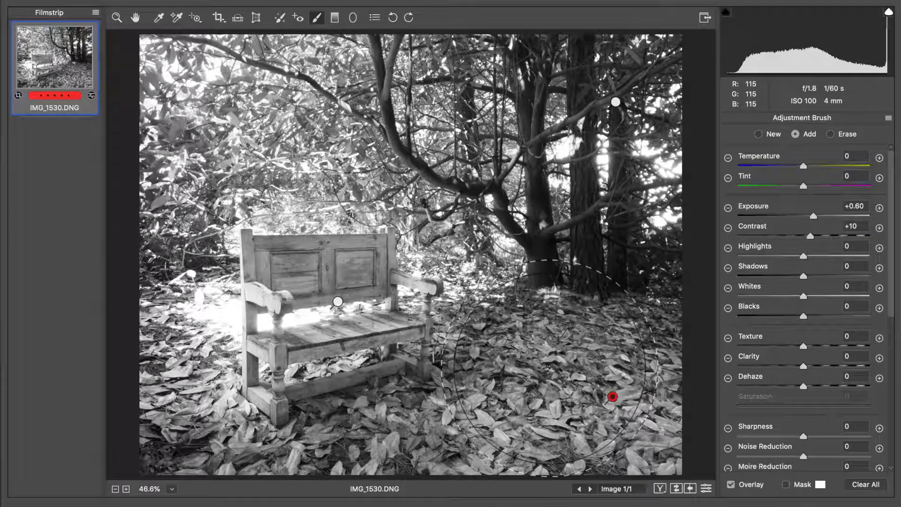
{"action": "key", "text": "bracketleft"}
{"action": "key", "text": "bracketleft"}
{"action": "key", "text": "bracketleft"}
{"action": "key", "text": "bracketleft"}
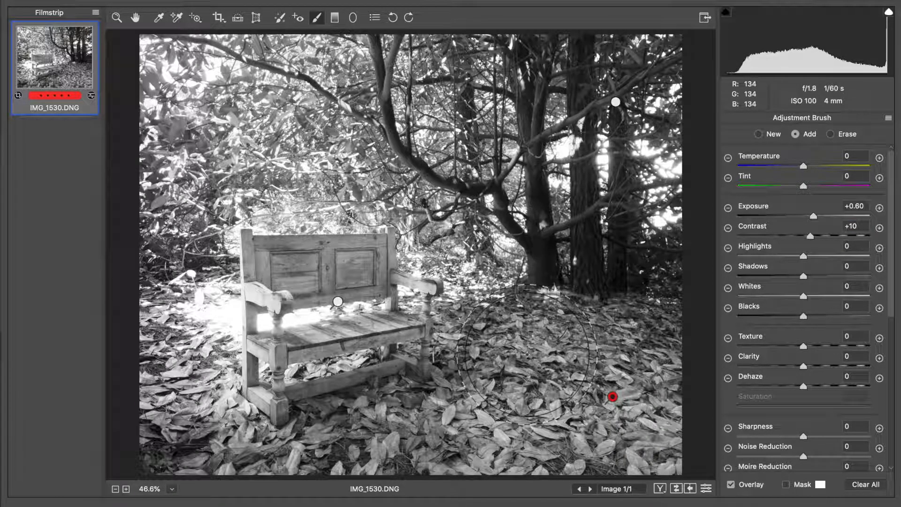
{"action": "key", "text": "bracketleft"}
{"action": "key", "text": "bracketleft"}
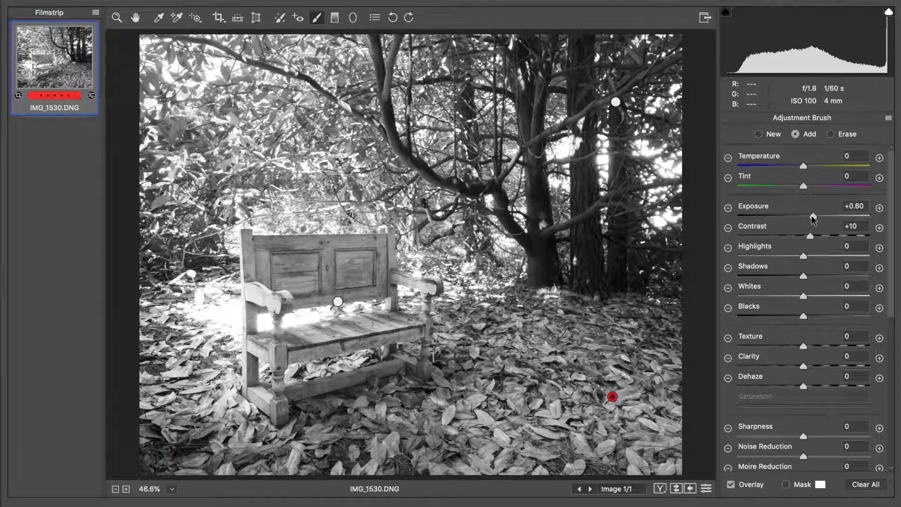
Step: Refine the leaf-covered ground's brush adjustment to exposure +0.25 and contrast 0
{"action": "left_click_drag", "start_coordinate": [813, 217], "coordinate": [808, 218]}
{"action": "left_click", "coordinate": [849, 229]}
{"action": "left_click", "coordinate": [849, 228]}
{"action": "type", "text": "0"}
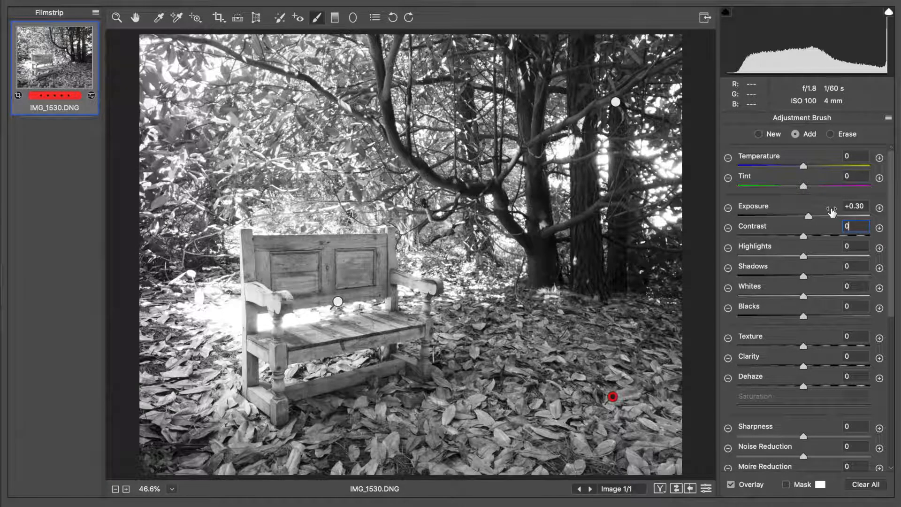
{"action": "left_click_drag", "start_coordinate": [811, 215], "coordinate": [810, 215]}
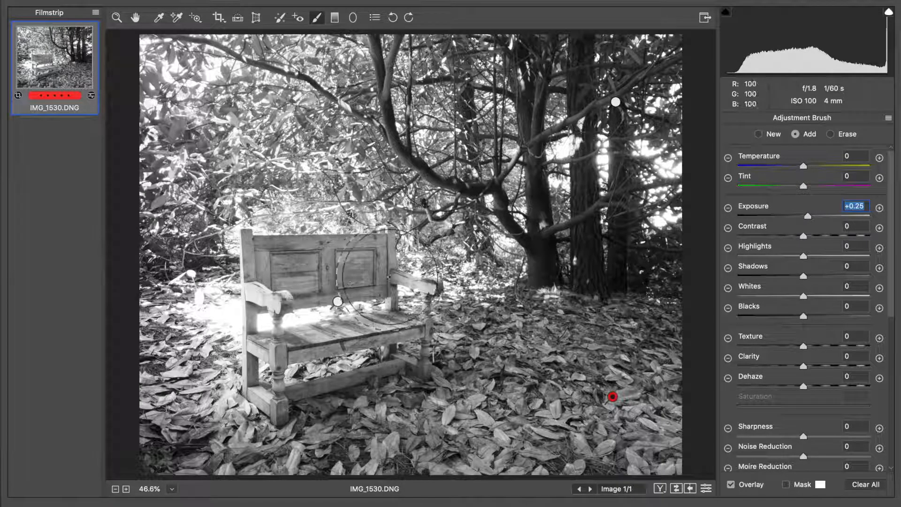
Step: Leave the brush adjustments and darken the photo's edges with a post-crop vignetting amount of -17
{"action": "left_click", "coordinate": [135, 18]}
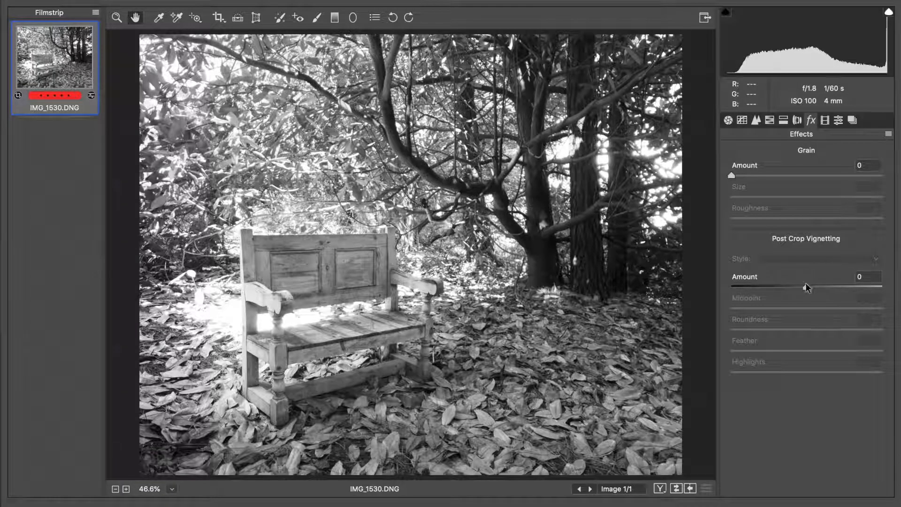
{"action": "left_click_drag", "start_coordinate": [806, 288], "coordinate": [800, 292]}
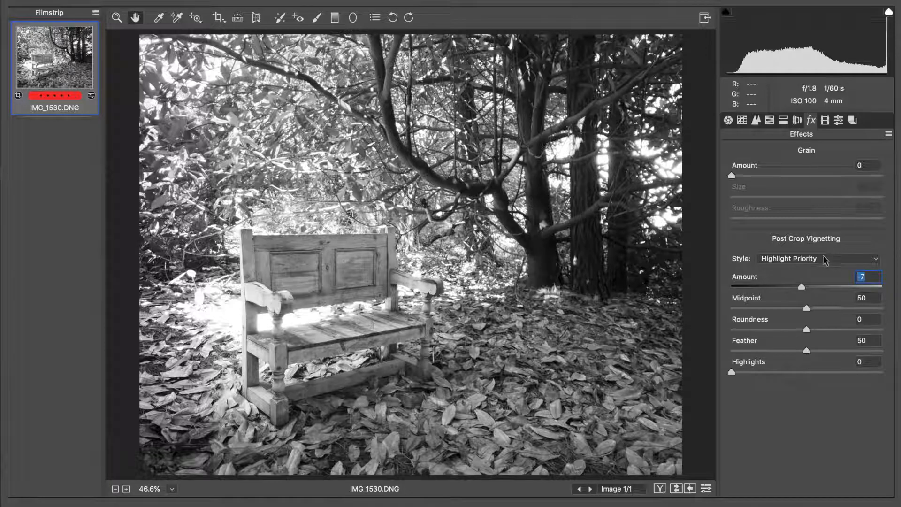
{"action": "left_click_drag", "start_coordinate": [799, 286], "coordinate": [797, 285]}
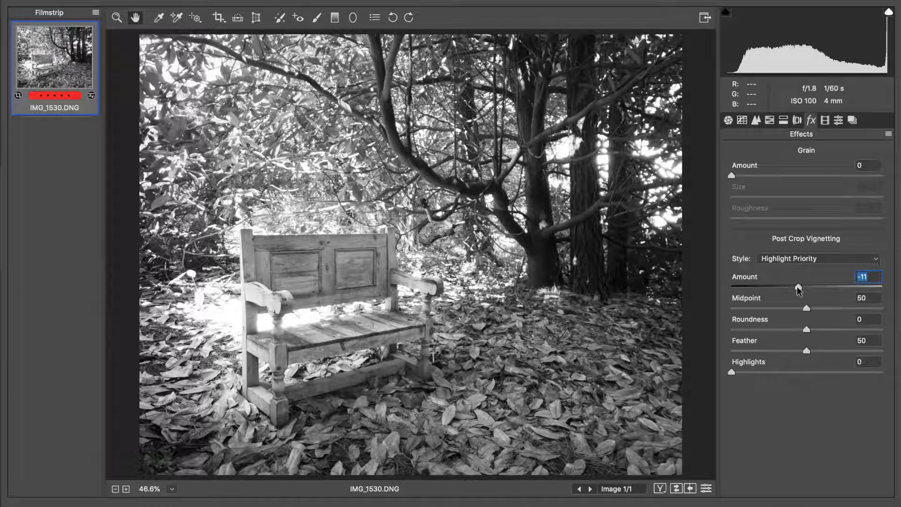
{"action": "left_click_drag", "start_coordinate": [797, 286], "coordinate": [794, 286]}
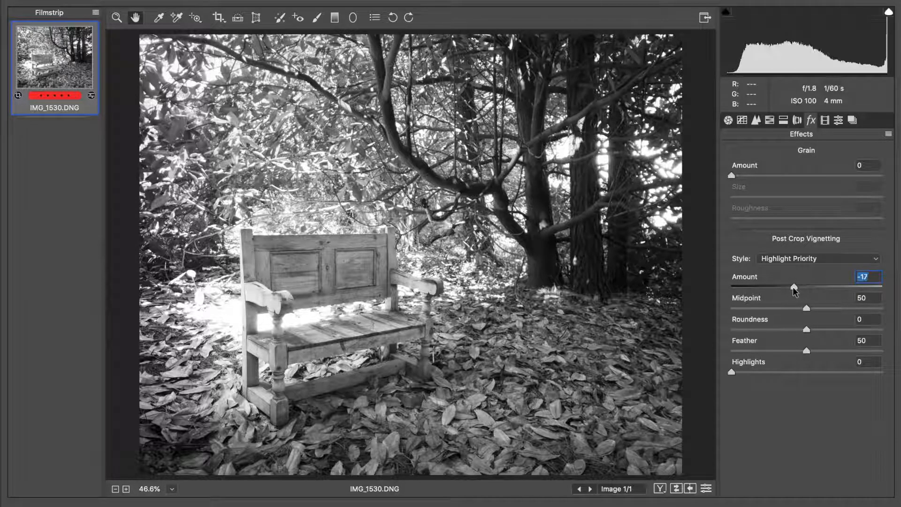
Step: Return to the Adjustment Brush and darken the background trees' existing adjustment to exposure -0.55
{"action": "left_click", "coordinate": [729, 119]}
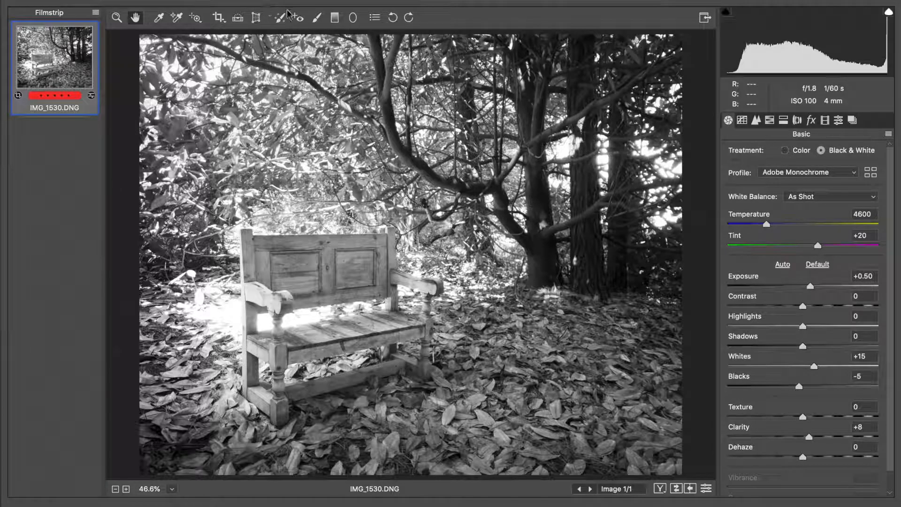
{"action": "left_click", "coordinate": [317, 18]}
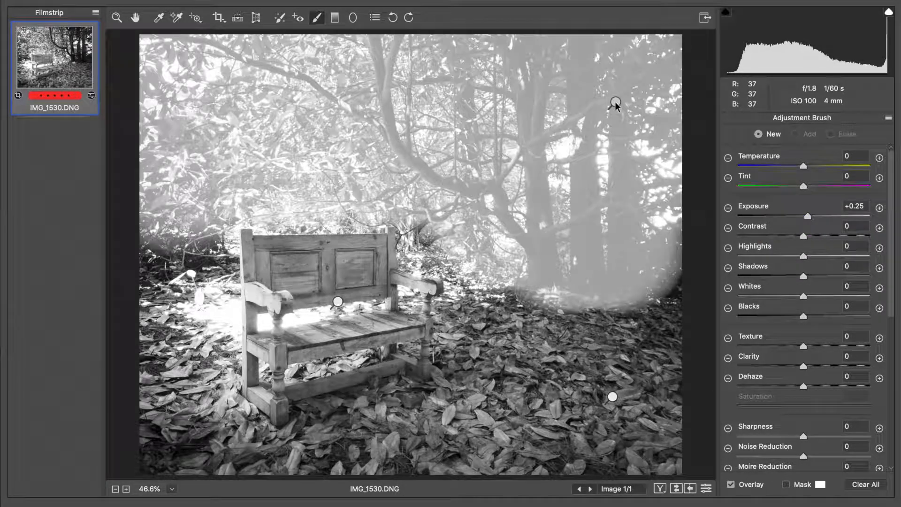
{"action": "left_click", "coordinate": [616, 103]}
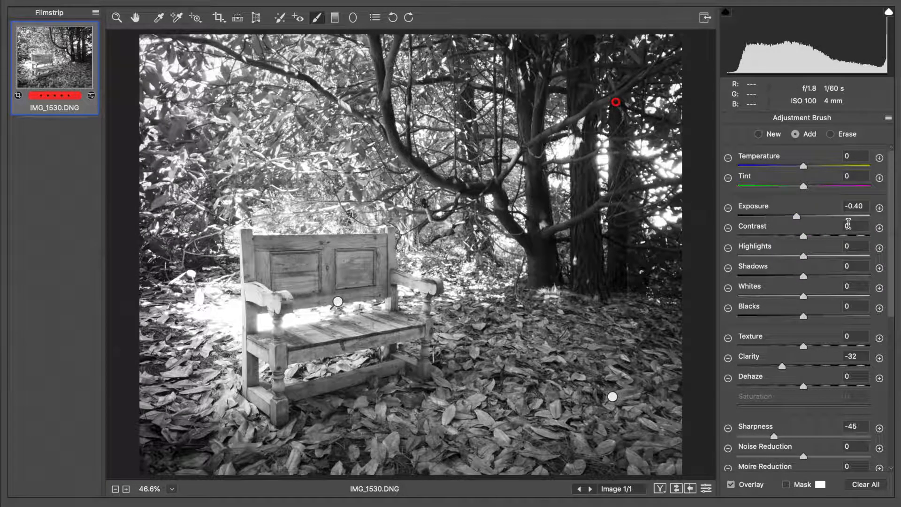
{"action": "left_click_drag", "start_coordinate": [795, 216], "coordinate": [793, 219]}
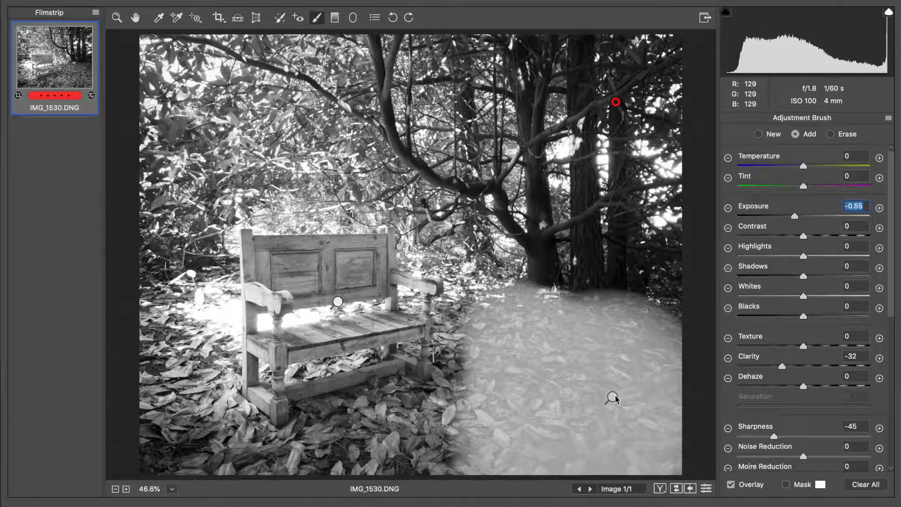
Step: Select the leaf-covered ground's brush adjustment and raise its exposure to +0.50
{"action": "left_click", "coordinate": [612, 397]}
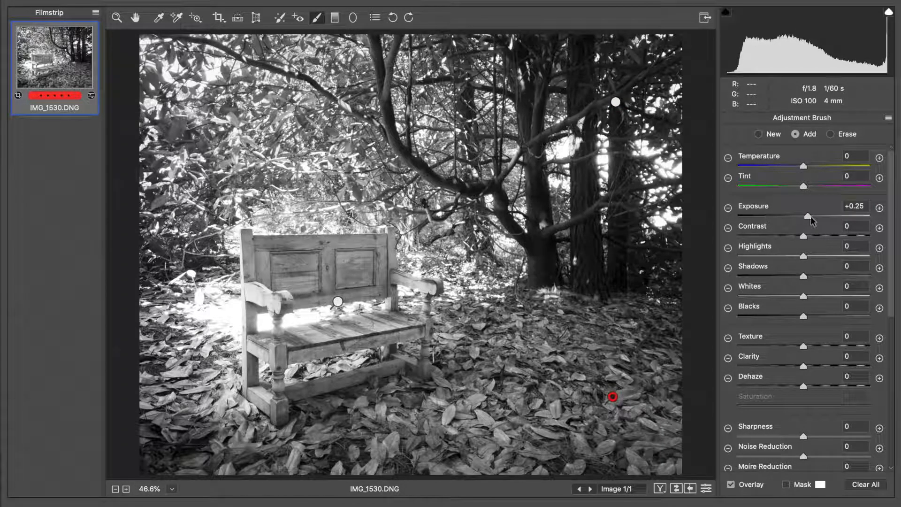
{"action": "left_click_drag", "start_coordinate": [811, 216], "coordinate": [815, 216]}
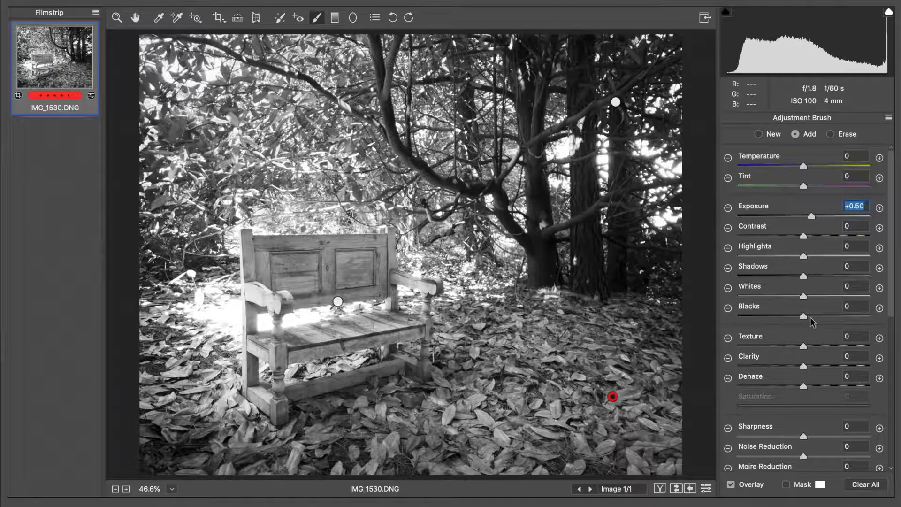
{"action": "scroll", "coordinate": [810, 317], "scroll_direction": "down", "scroll_amount": 5}
{"action": "scroll", "coordinate": [835, 352], "scroll_direction": "down", "scroll_amount": 5}
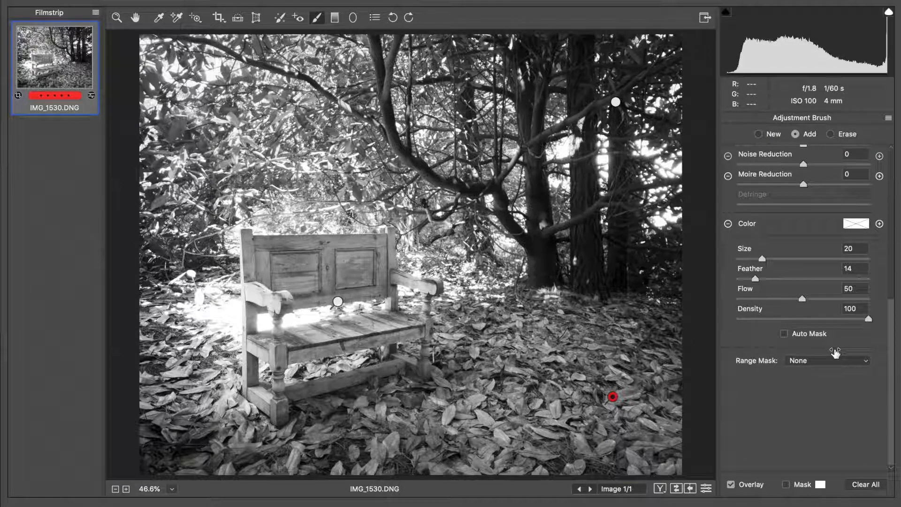
{"action": "scroll", "coordinate": [801, 265], "scroll_direction": "up", "scroll_amount": 10}
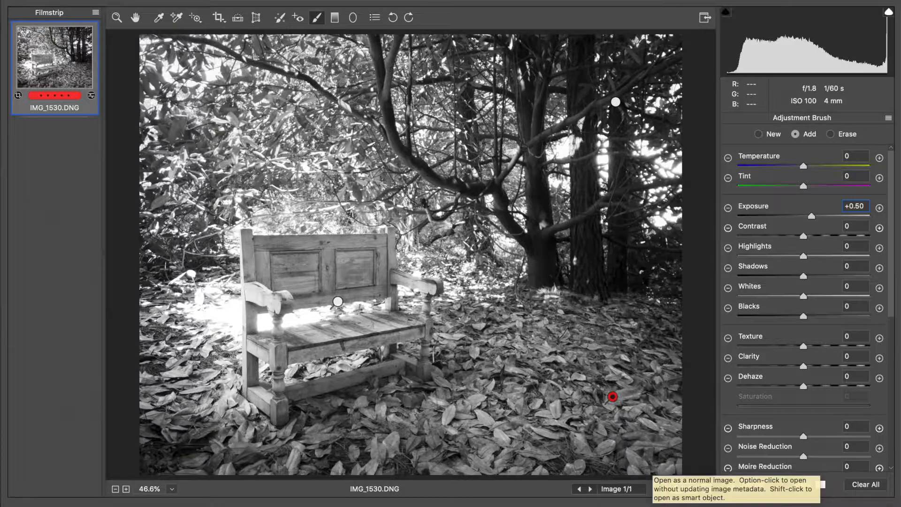
Step: Open the processed photo in Photoshop as a normal image and convert its mode to RGB Color
{"action": "left_click", "coordinate": [822, 484]}
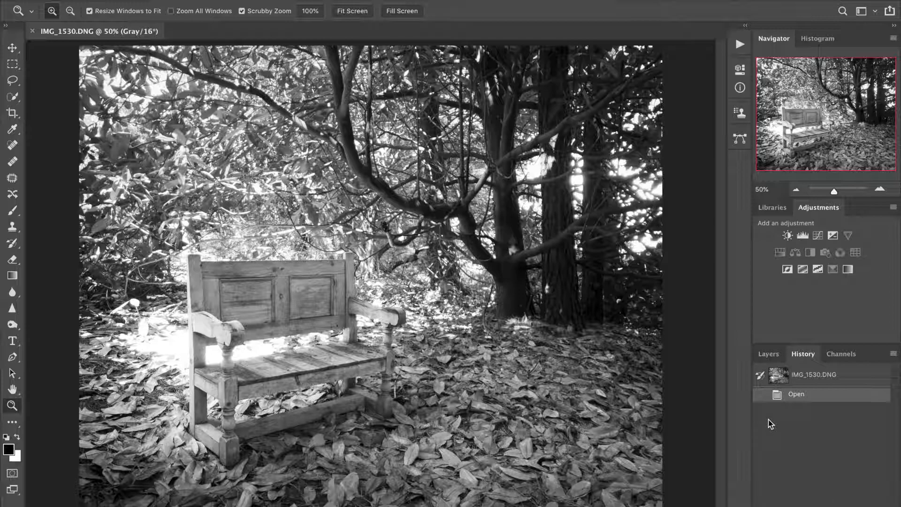
{"action": "left_click", "coordinate": [768, 355]}
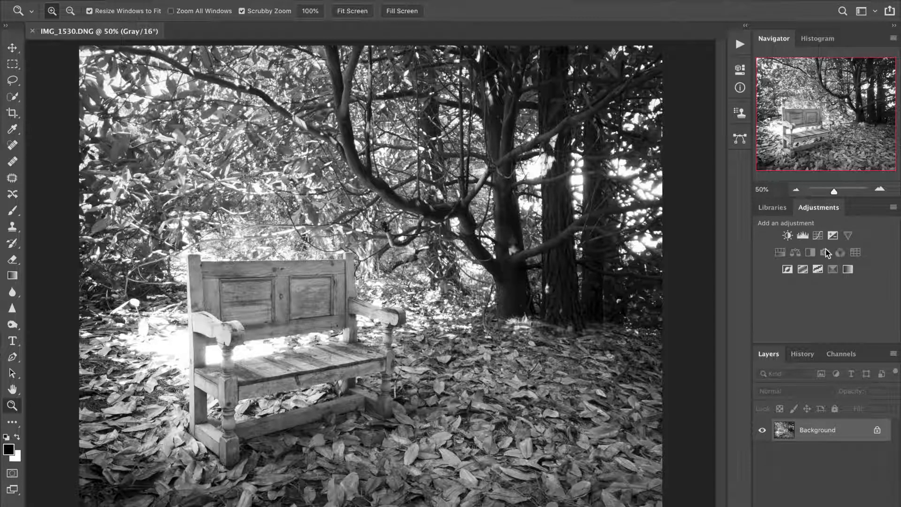
{"action": "left_click", "coordinate": [165, 0]}
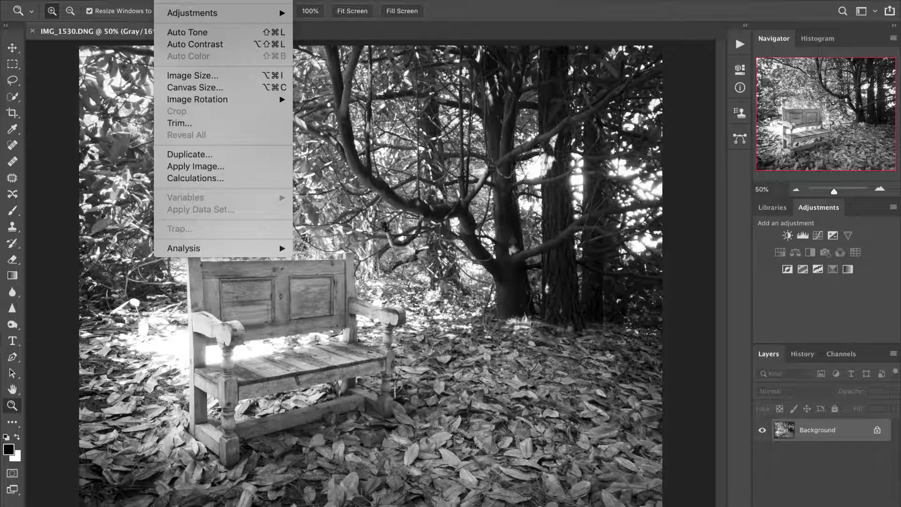
{"action": "mouse_move", "coordinate": [178, 0]}
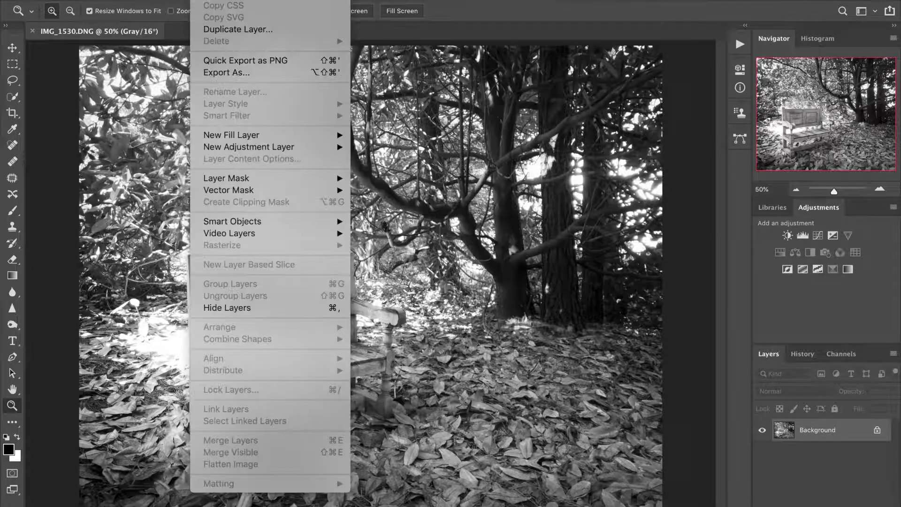
{"action": "mouse_move", "coordinate": [207, 0]}
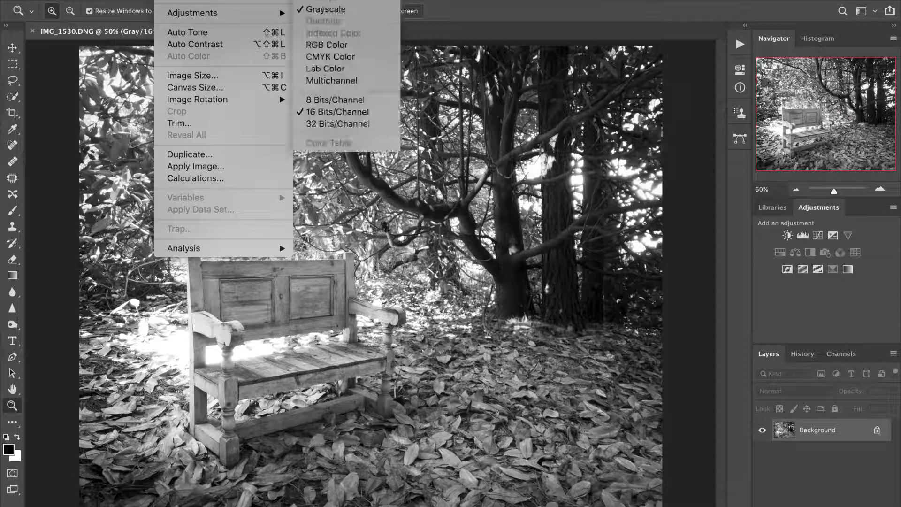
{"action": "left_click", "coordinate": [323, 44]}
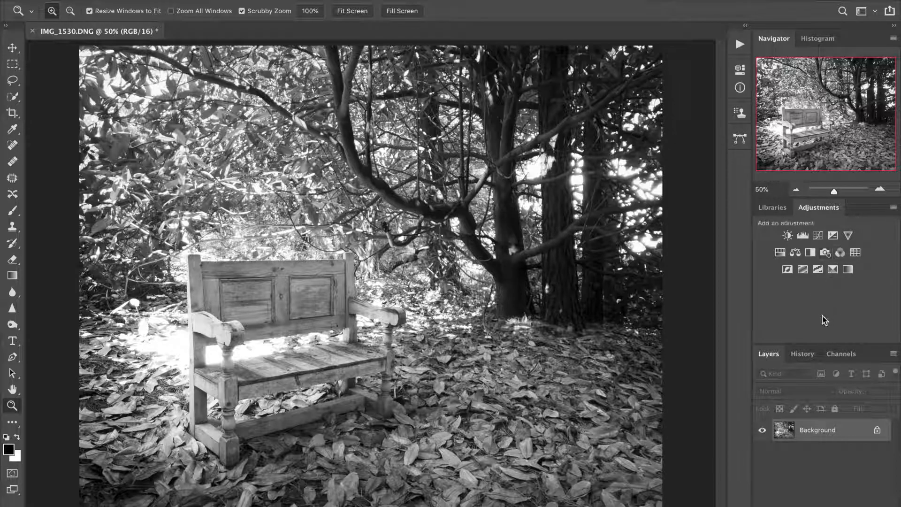
Step: Add a Photo Filter adjustment layer using Warming Filter (81) with the density set to 32%
{"action": "left_click", "coordinate": [825, 253]}
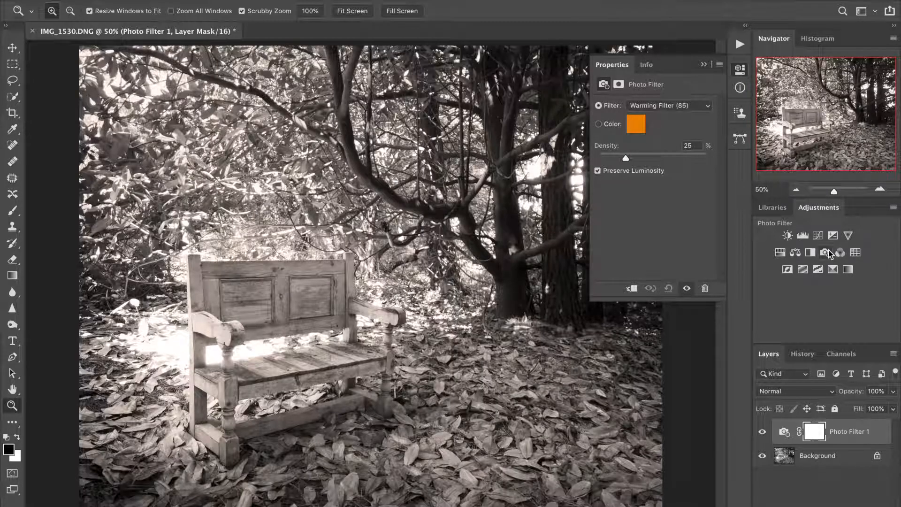
{"action": "left_click", "coordinate": [677, 106]}
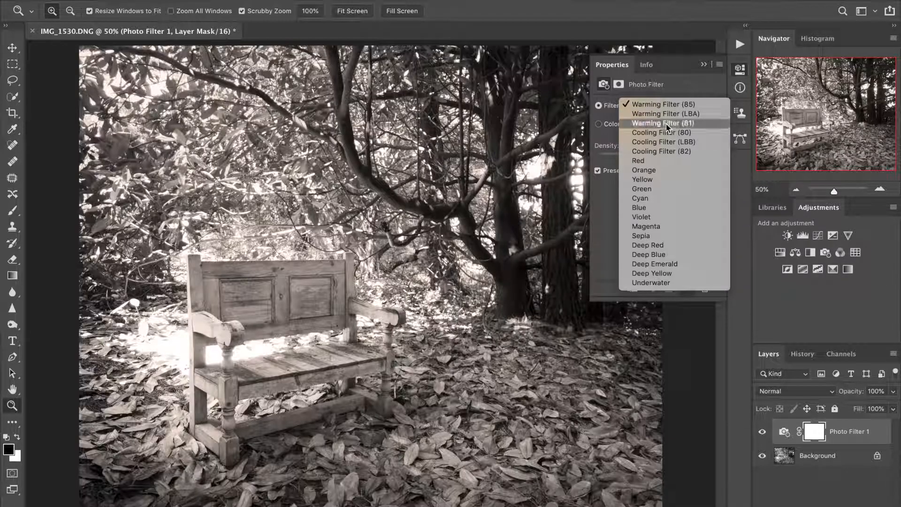
{"action": "left_click", "coordinate": [669, 124]}
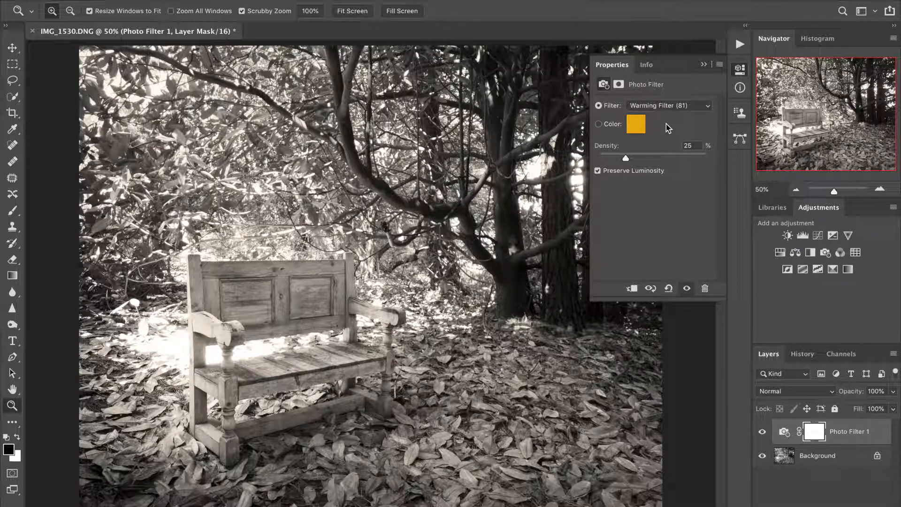
{"action": "mouse_move", "coordinate": [629, 163]}
{"action": "left_mouse_down"}
{"action": "mouse_move", "coordinate": [702, 162]}
{"action": "mouse_move", "coordinate": [627, 161]}
{"action": "mouse_move", "coordinate": [635, 161]}
{"action": "left_mouse_up"}
{"action": "left_click_drag", "start_coordinate": [635, 160], "coordinate": [633, 160]}
Step: Give the Photo Filter the custom colour eba613 at 38% density and collapse its properties
{"action": "left_click", "coordinate": [608, 125]}
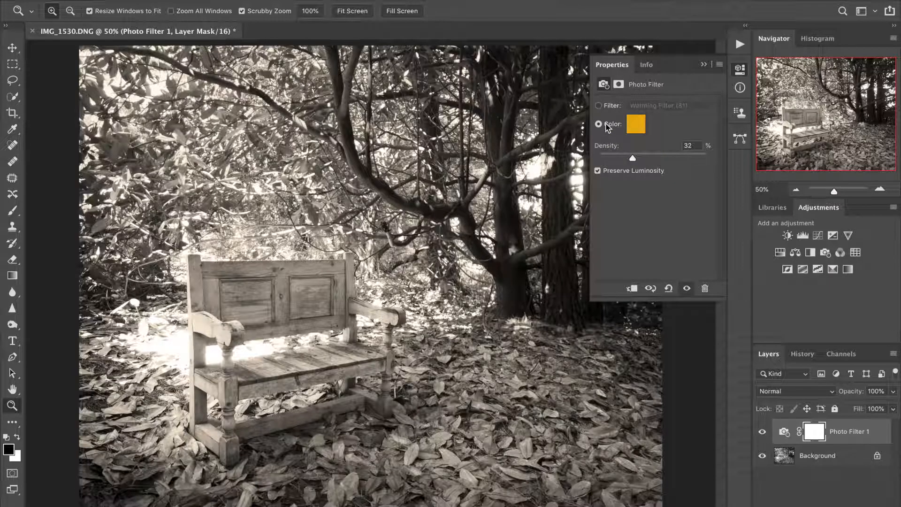
{"action": "left_click", "coordinate": [637, 127]}
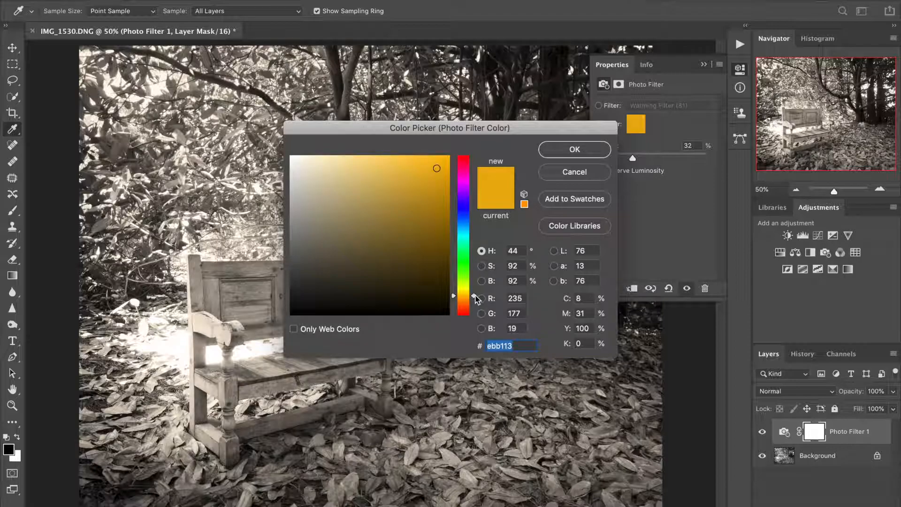
{"action": "left_click_drag", "start_coordinate": [475, 297], "coordinate": [475, 298]}
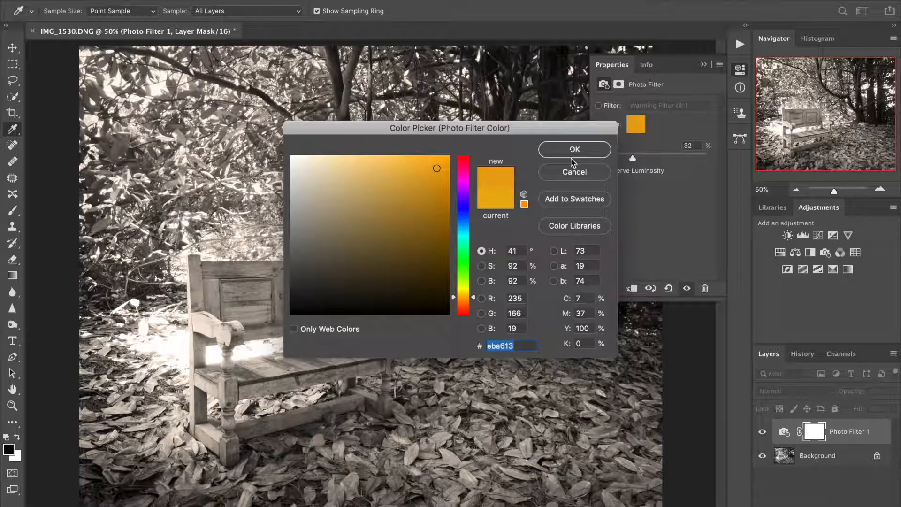
{"action": "left_click", "coordinate": [581, 150]}
{"action": "mouse_move", "coordinate": [633, 158]}
{"action": "left_mouse_down"}
{"action": "mouse_move", "coordinate": [624, 160]}
{"action": "mouse_move", "coordinate": [641, 162]}
{"action": "left_mouse_up"}
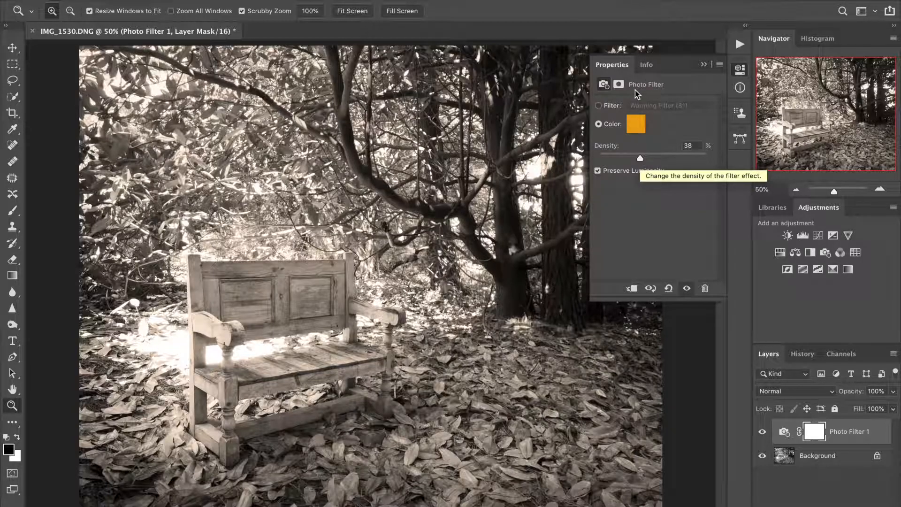
{"action": "left_click", "coordinate": [704, 65]}
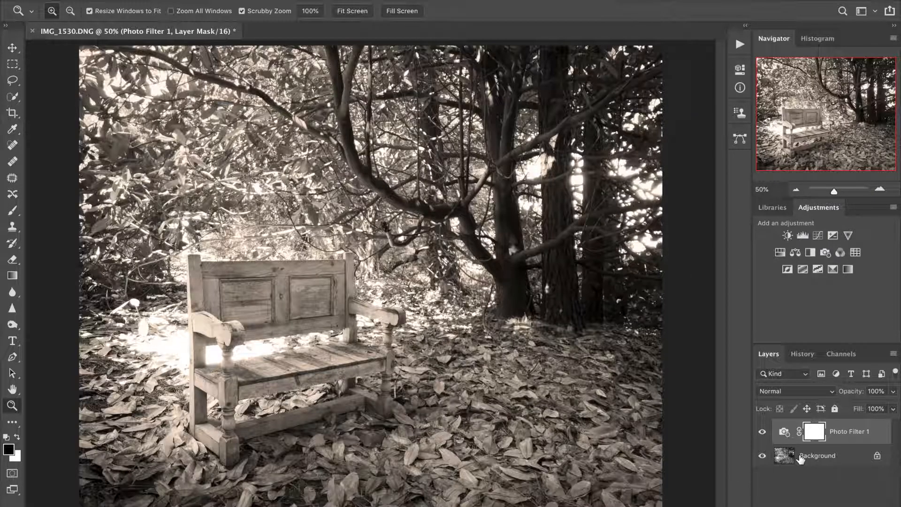
Step: Enlarge the canvas around the Background layer to add a white border to the photo
{"action": "left_click", "coordinate": [800, 459]}
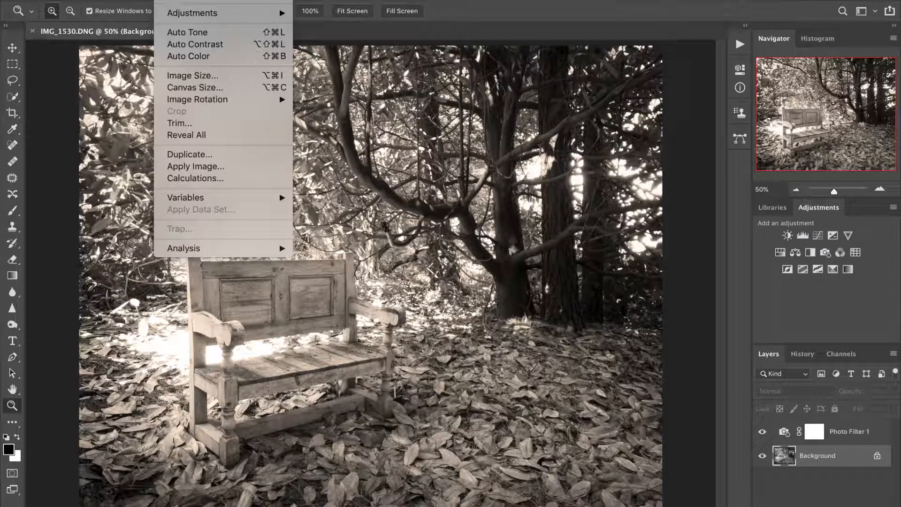
{"action": "left_click", "coordinate": [195, 88]}
{"action": "key", "text": "Return"}
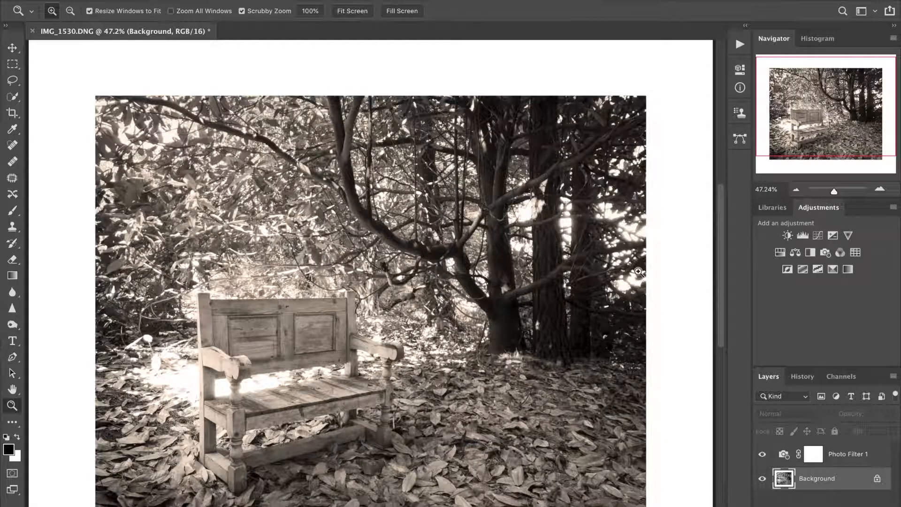
Step: Display the bordered photo full screen without the interface and centre it for viewing
{"action": "left_click_drag", "start_coordinate": [409, 234], "coordinate": [406, 189]}
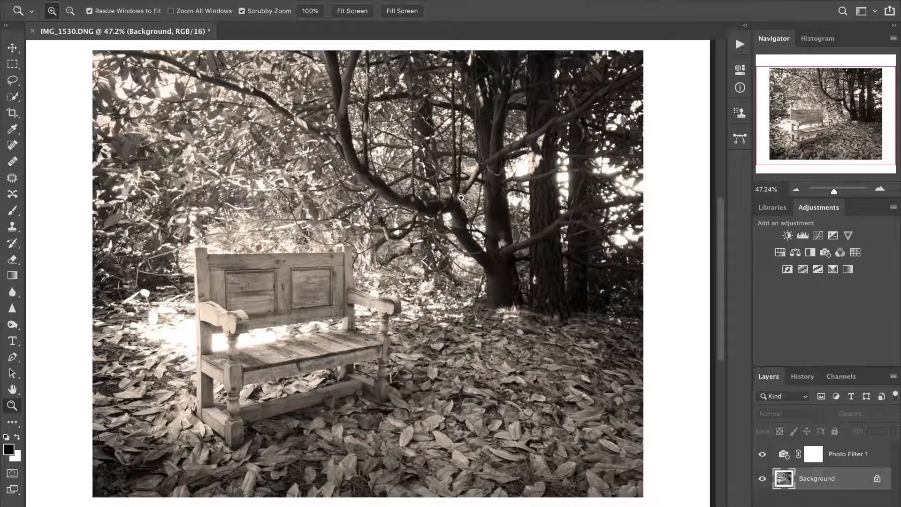
{"action": "key", "text": "f"}
{"action": "key", "text": "f"}
{"action": "left_click_drag", "start_coordinate": [461, 210], "coordinate": [462, 248]}
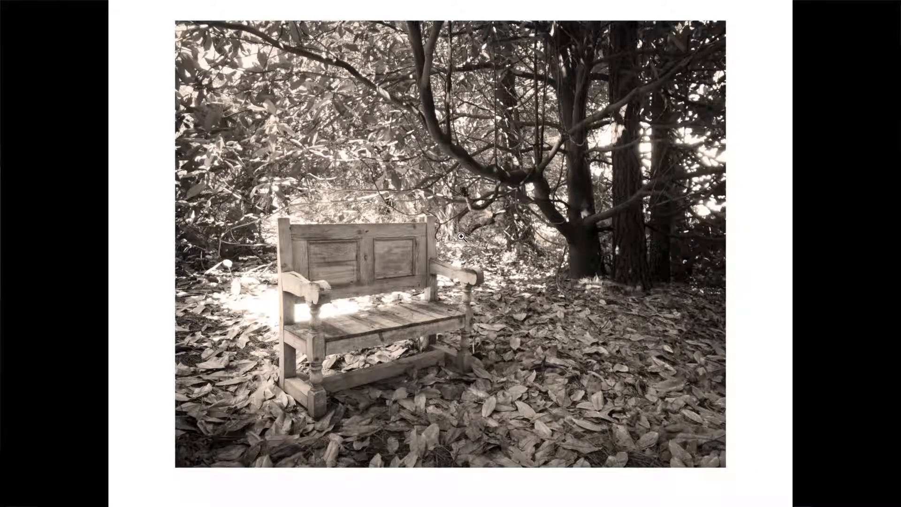